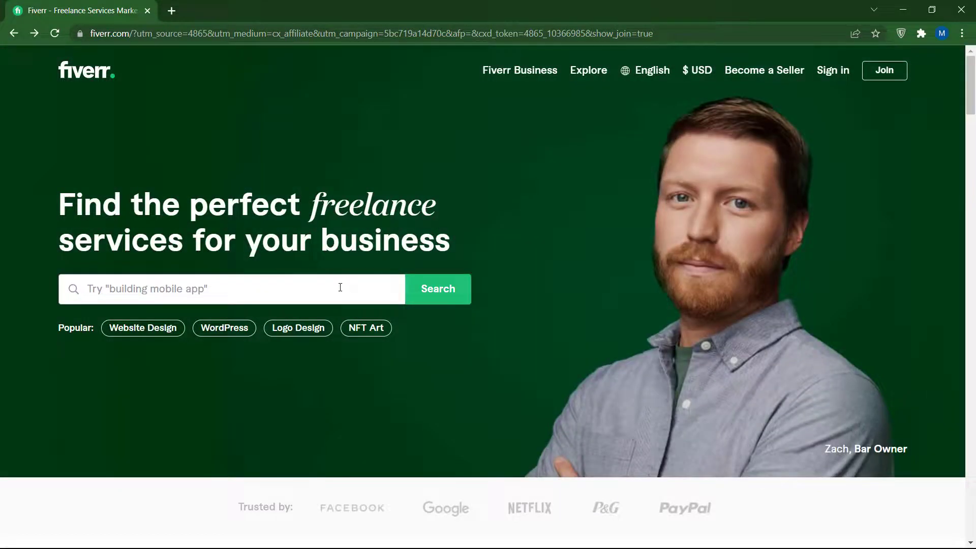
Step: Search Fiverr for "clipping path" services
left_click(340, 287)
type("clippi")
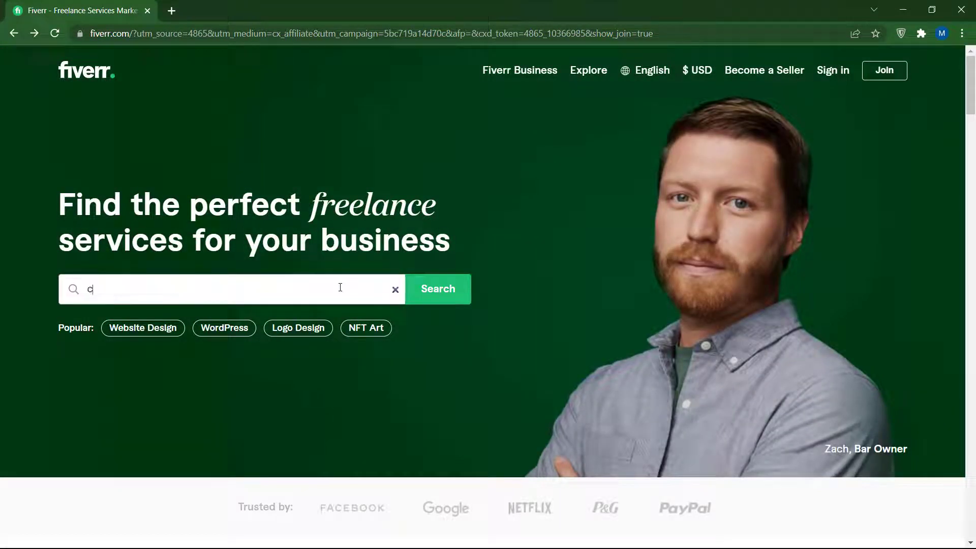
type("ng")
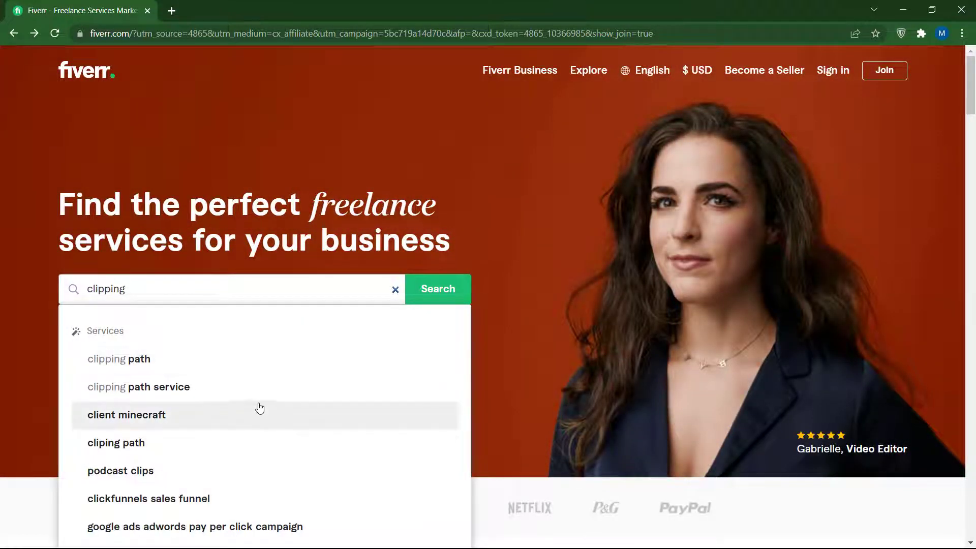
left_click(196, 369)
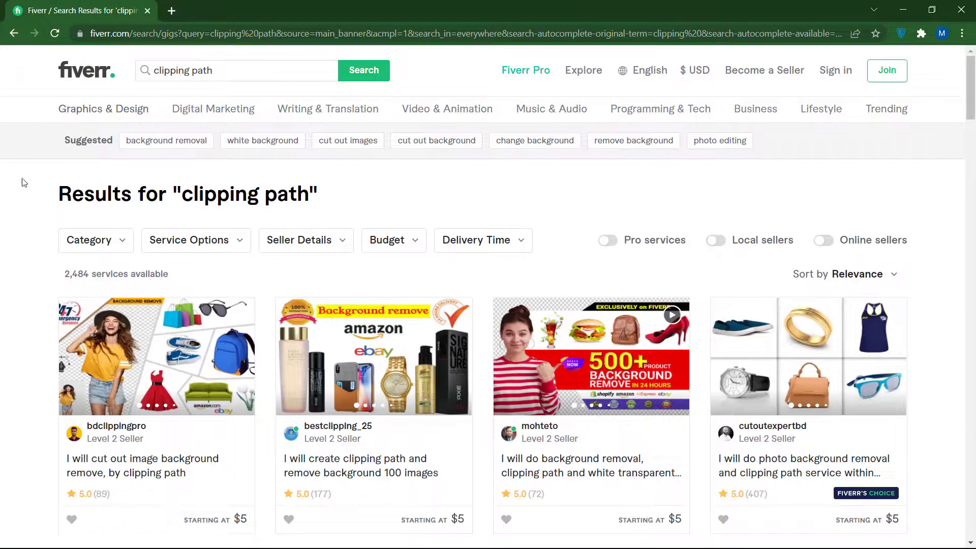
Step: Browse the clipping path results and sort them by Best Selling
scroll(518, 264, "down", 2)
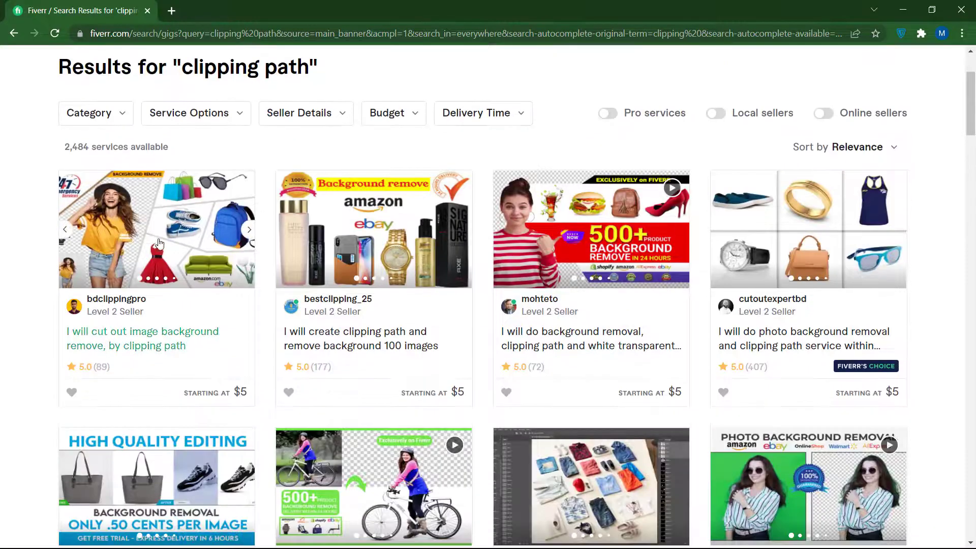
scroll(517, 264, "down", 6)
scroll(379, 281, "up", 3)
scroll(379, 281, "up", 5)
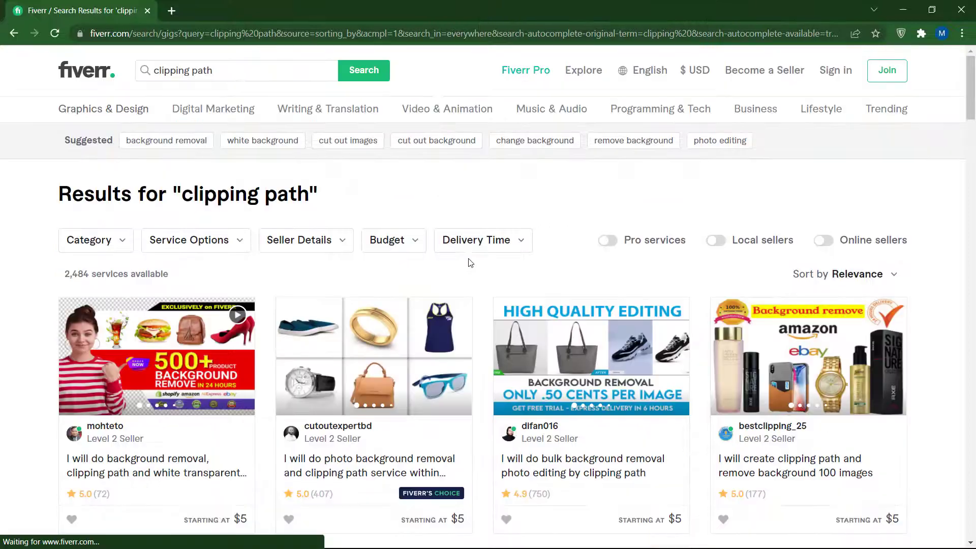
left_click(856, 276)
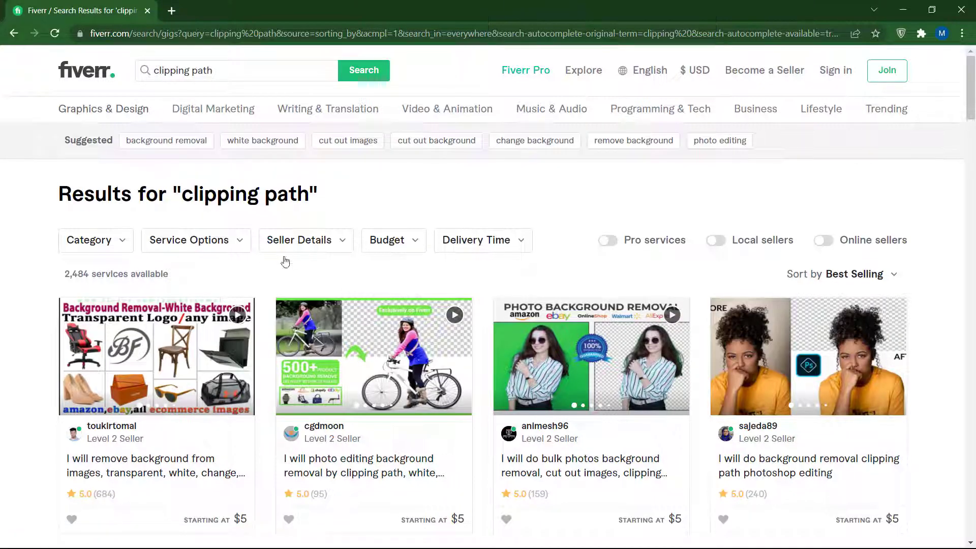
scroll(590, 385, "down", 7)
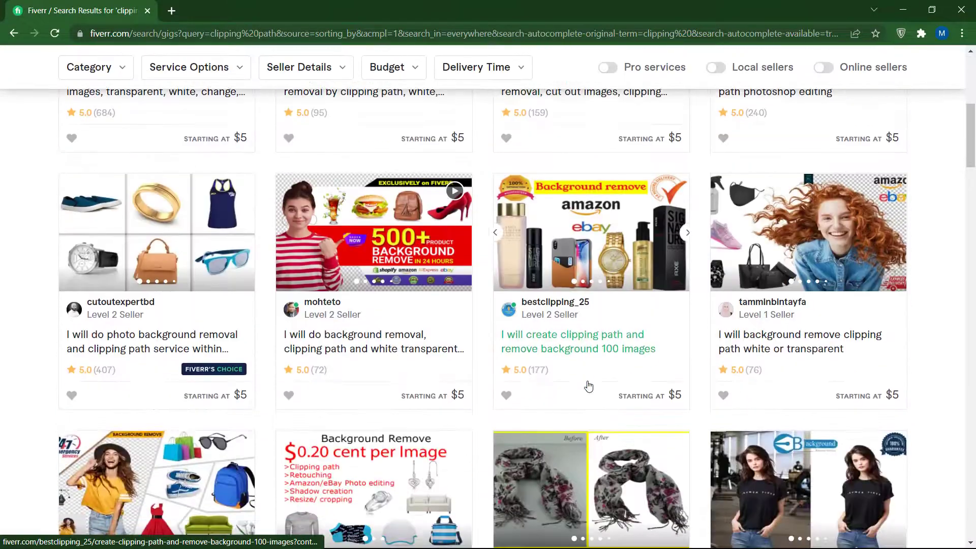
scroll(589, 385, "up", 5)
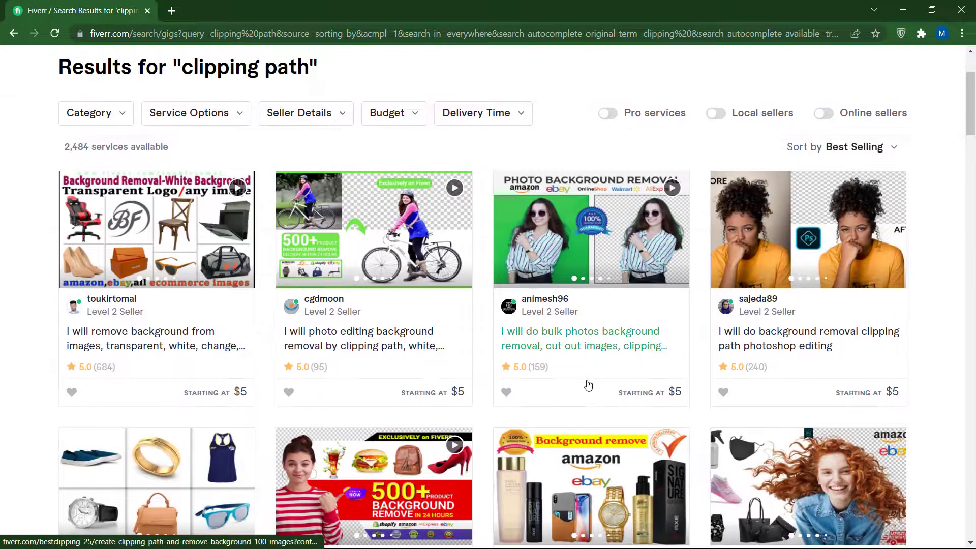
Step: Open the first listed gig, which offers background removal from images, transparent, white, change, cut out and clipping path
left_click(135, 237)
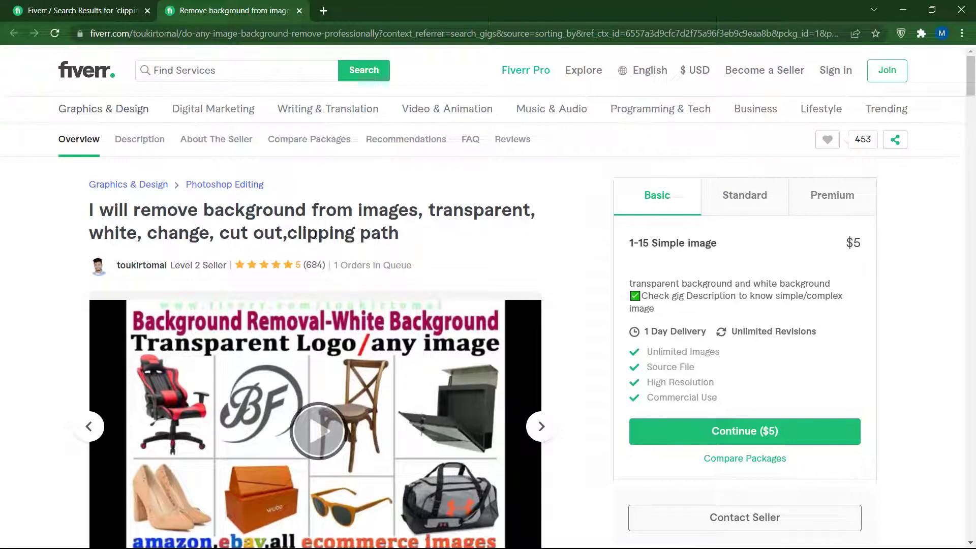
scroll(354, 282, "down", 1)
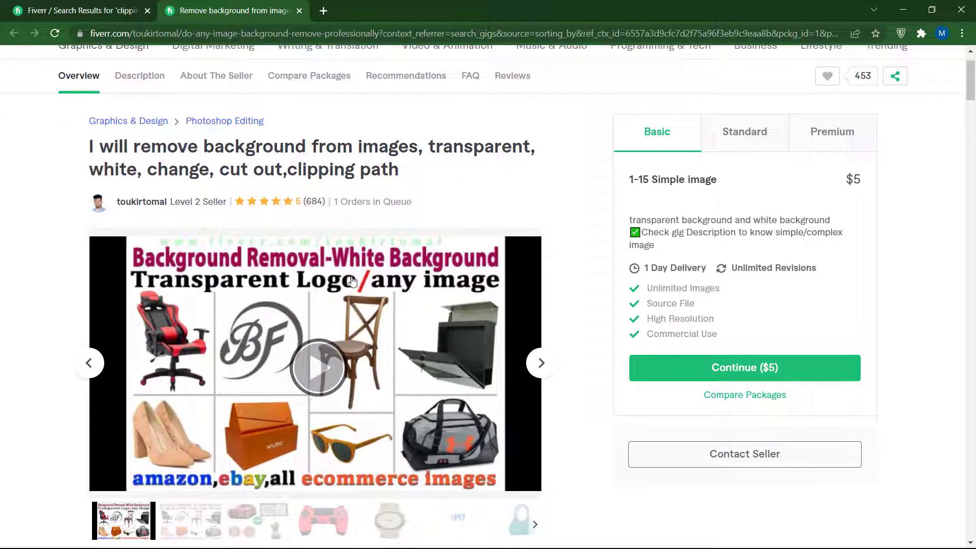
scroll(355, 282, "up", 1)
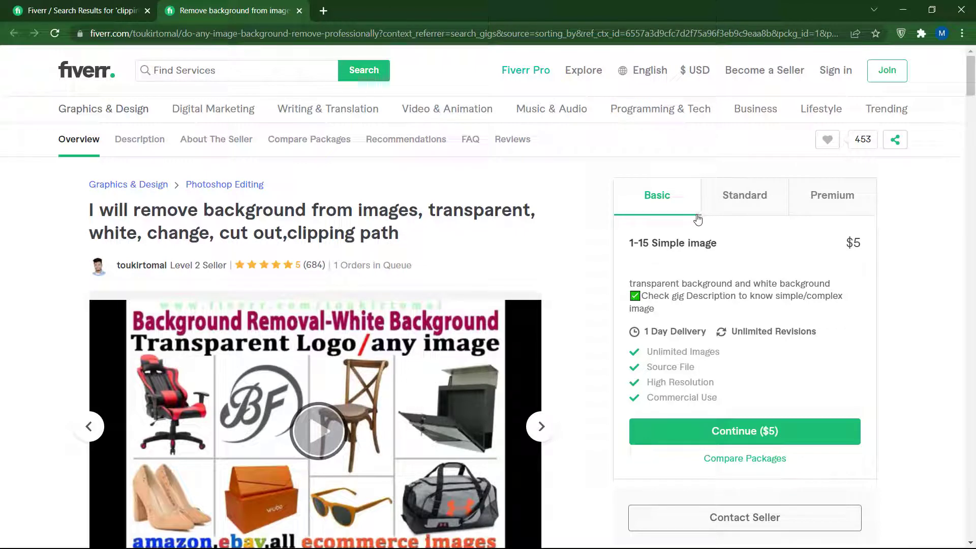
Step: Compare the gig's Basic, Standard and Premium packages, finishing on Premium
left_click(744, 197)
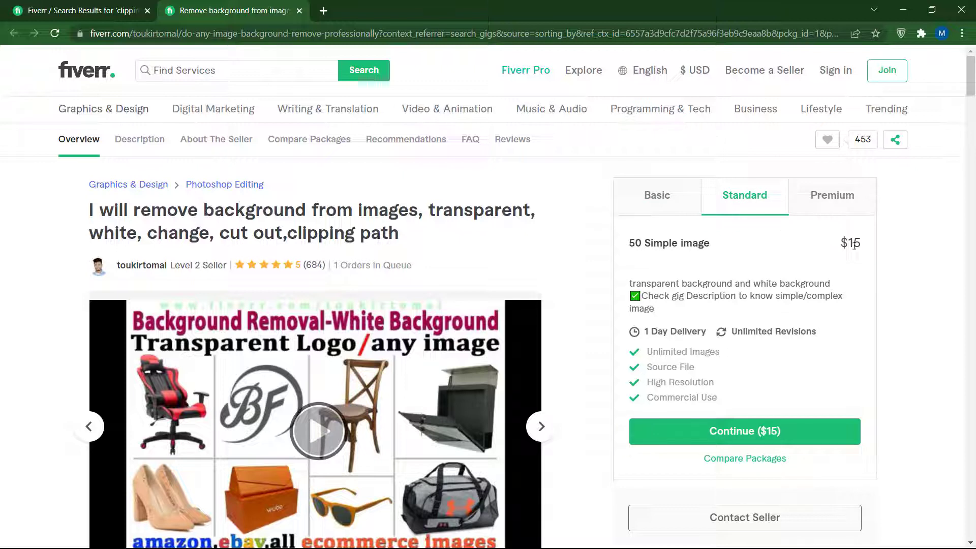
left_click(828, 208)
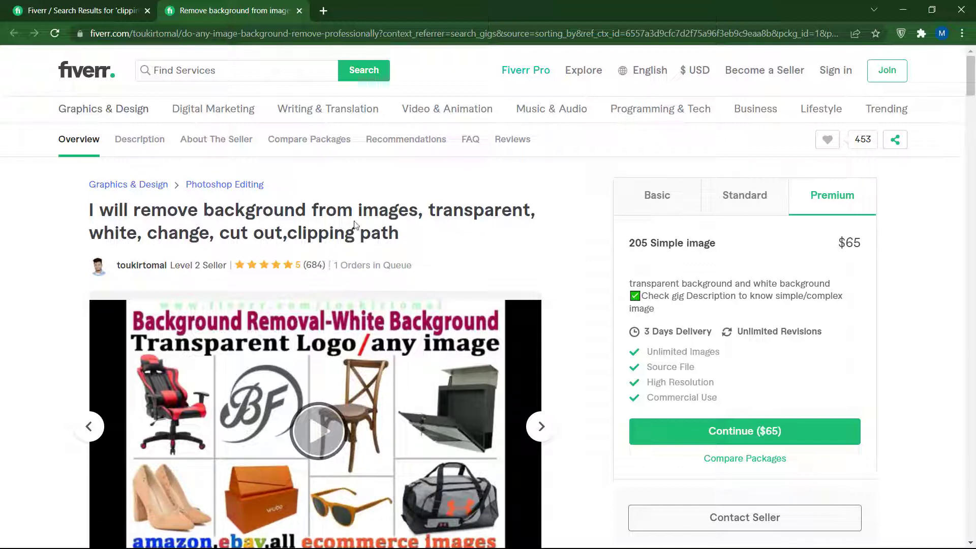
left_click(673, 199)
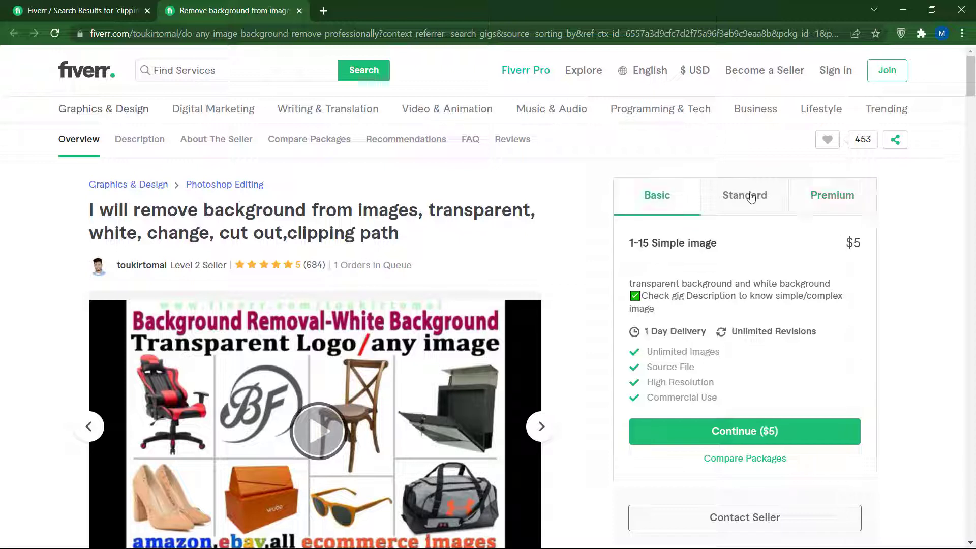
left_click(751, 197)
left_click(827, 201)
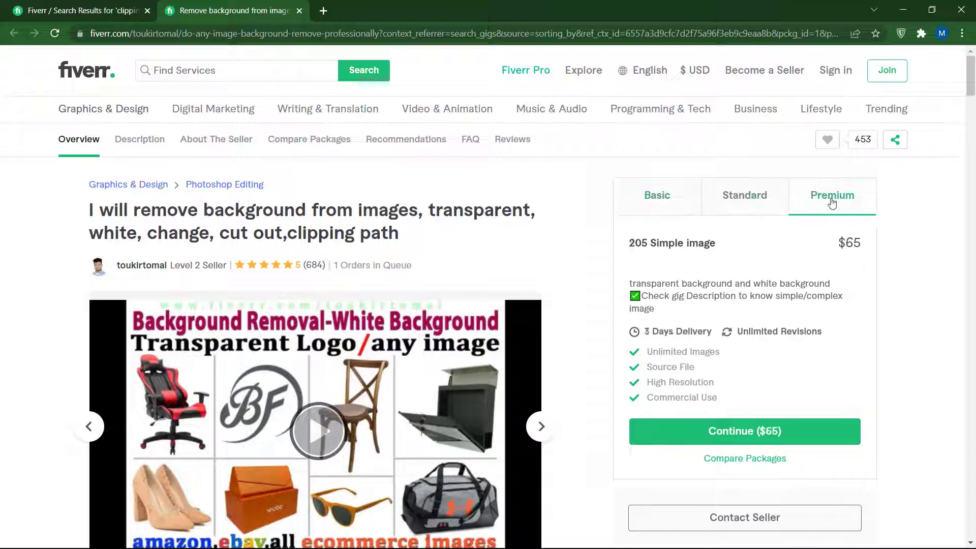
left_click(765, 210)
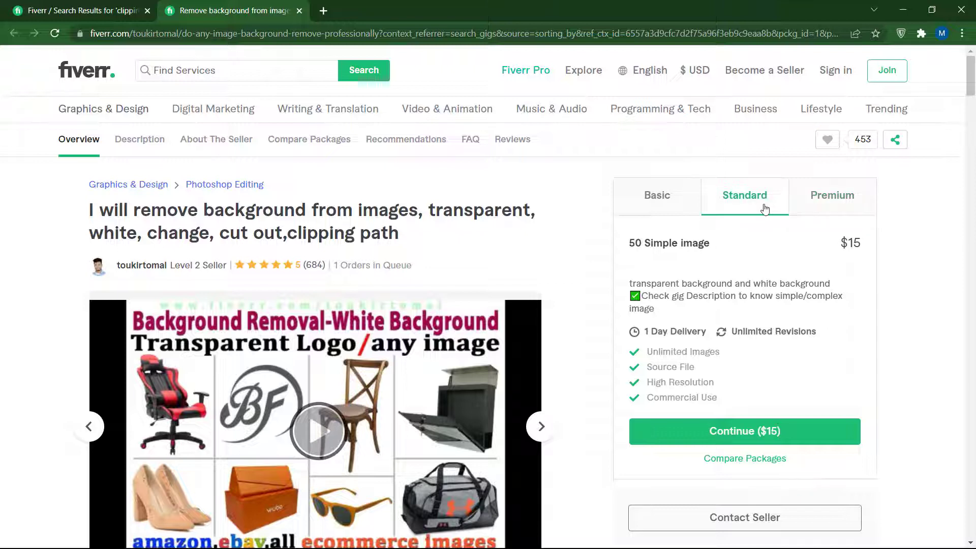
left_click(674, 203)
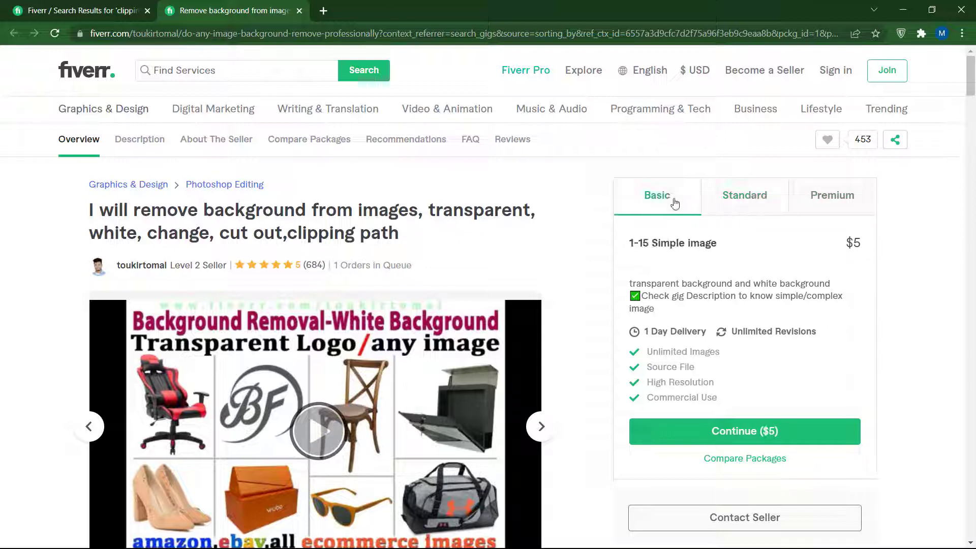
left_click(846, 202)
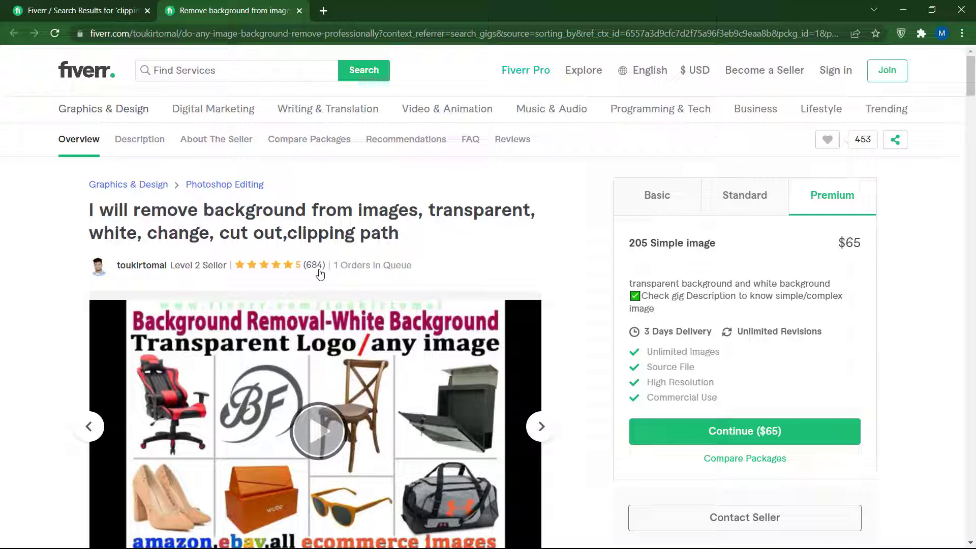
Step: Read through the gig description and the About The Seller section, including the membership date
scroll(350, 272, "down", 15)
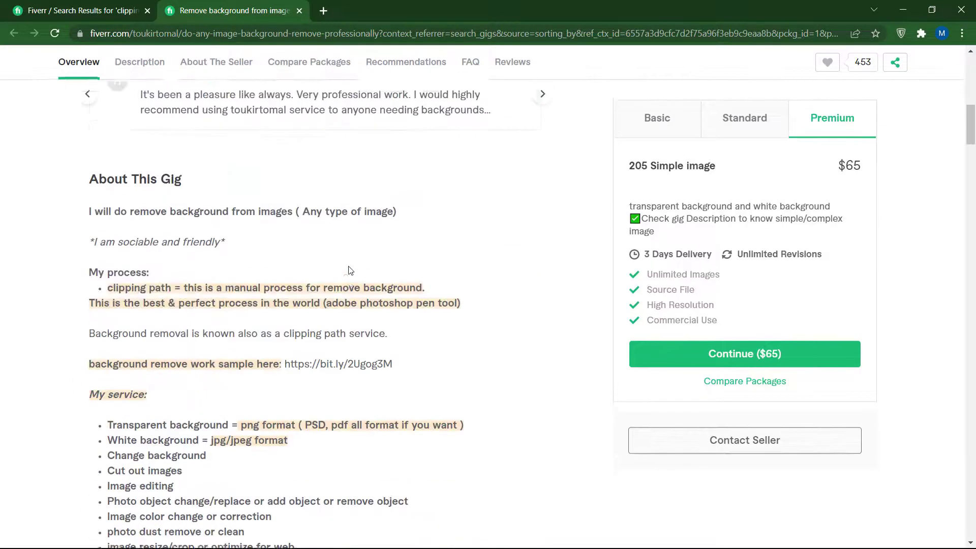
scroll(350, 271, "down", 4)
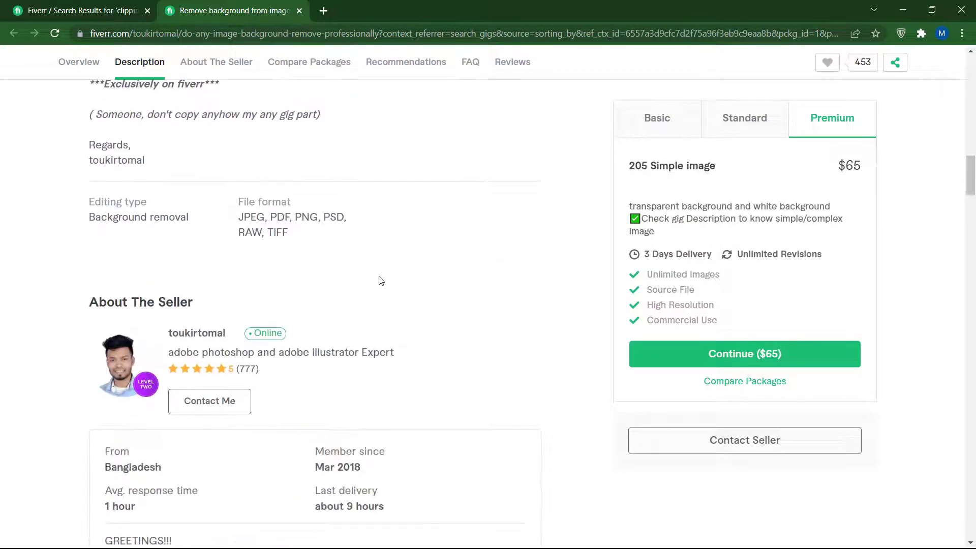
scroll(249, 272, "down", 2)
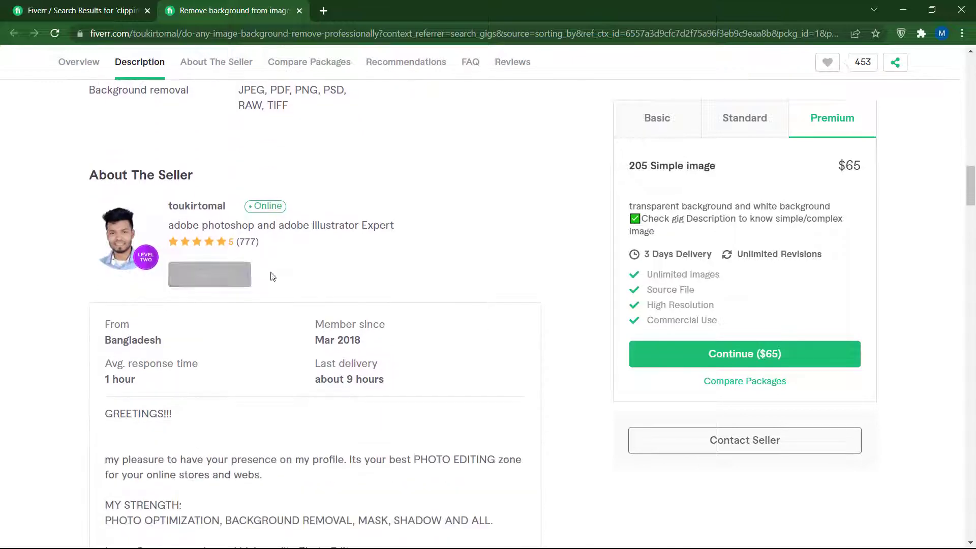
left_click_drag(313, 344, 384, 344)
left_click(401, 344)
scroll(401, 345, "up", 15)
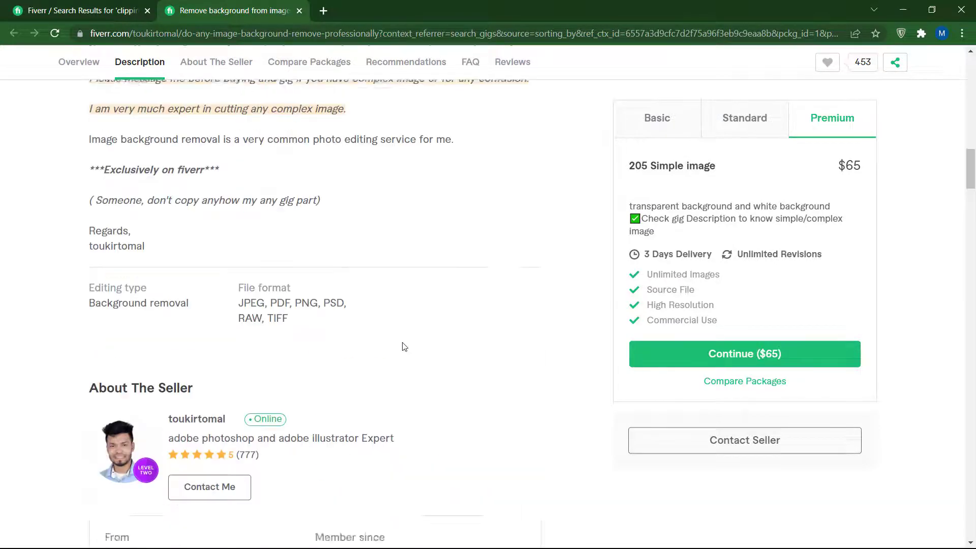
scroll(499, 274, "up", 10)
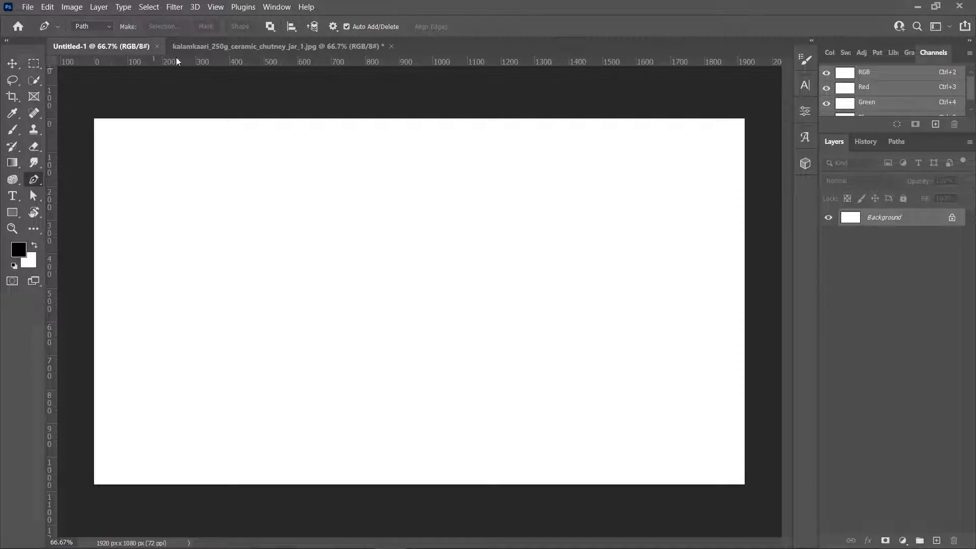
Step: Switch to the ceramic chutney jar image in Photoshop and start a Pen tool path from the lid knob's base to the rim's left end
left_click(184, 46)
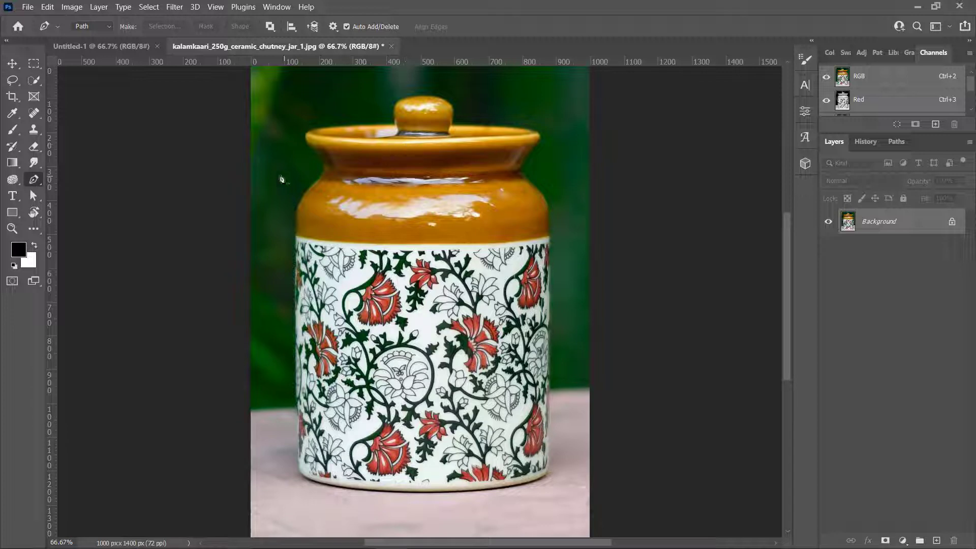
left_click(389, 124)
left_click_drag(303, 127, 303, 147)
key("ctrl+plus")
key("ctrl+plus")
key("ctrl+minus")
key("ctrl+minus")
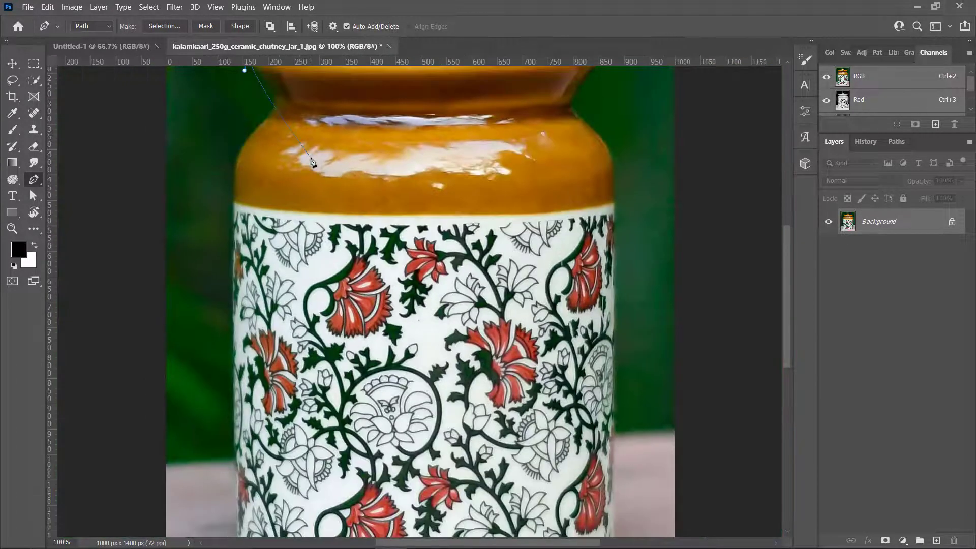
scroll(327, 269, "up", 3)
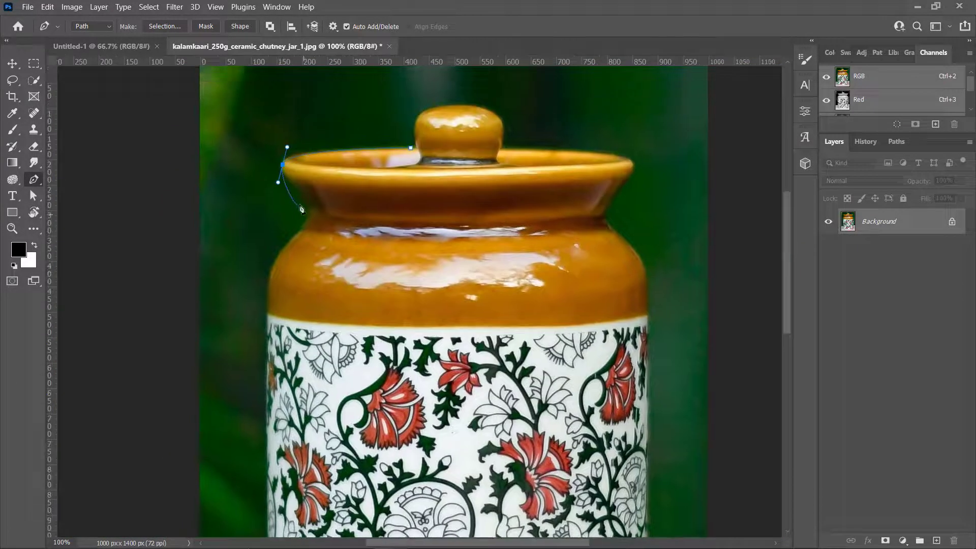
Step: Continue the path around the jar's left neck and shoulder and down its left side to the base
left_click_drag(307, 205, 310, 227)
left_click(283, 247)
scroll(277, 238, "down", 3)
left_click_drag(268, 226, 272, 270)
scroll(270, 239, "down", 3)
left_click(267, 295)
scroll(267, 300, "down", 3)
left_click(270, 329)
scroll(270, 330, "down", 2)
left_click(272, 353)
scroll(272, 356, "down", 1)
Step: Trace the jar's curved bottom edge with the path, from the left base corner round to the right base corner
left_click(323, 364)
left_click(386, 379)
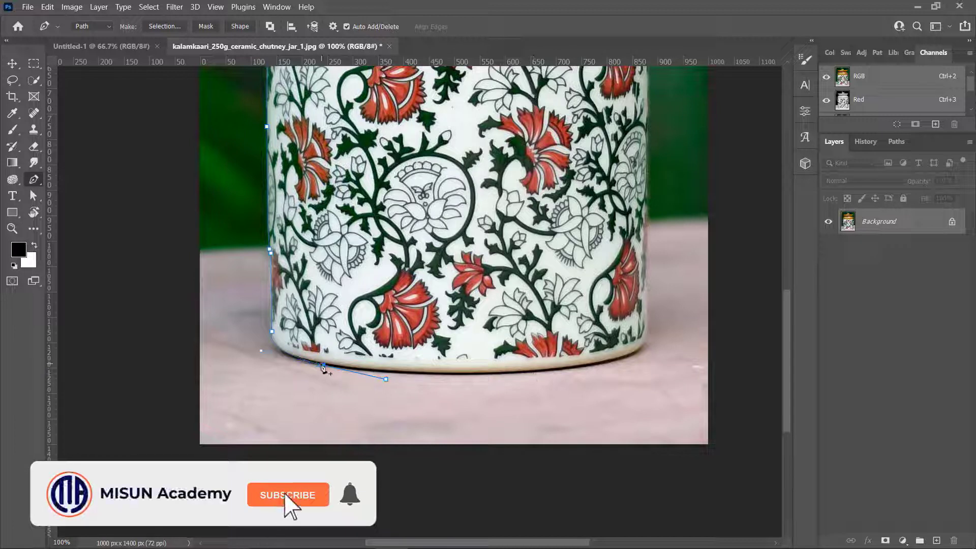
left_click(322, 365, "alt")
left_click_drag(464, 372, 484, 370)
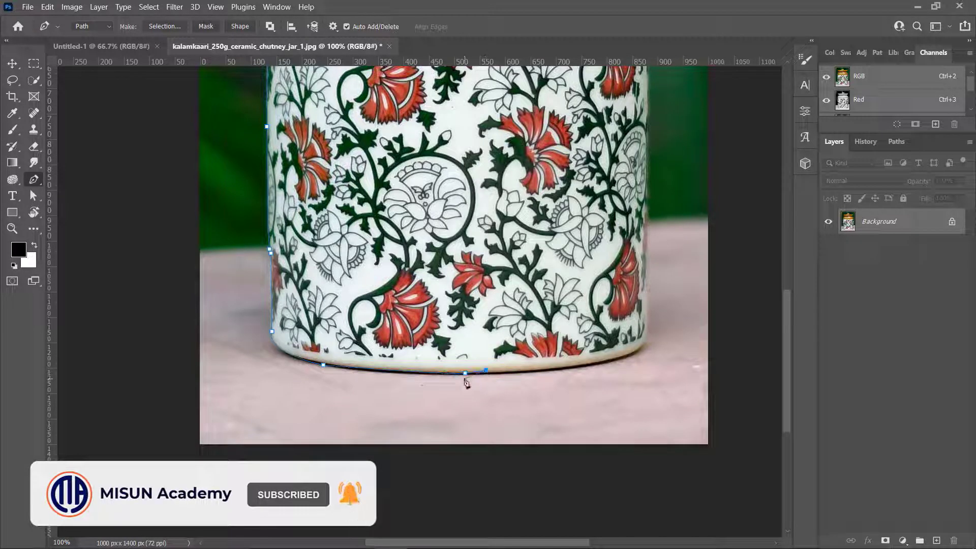
left_click_drag(600, 359, 621, 352)
left_click(589, 365, "alt")
left_click(625, 354)
left_click(644, 340)
left_click(647, 329)
Step: Extend the path up the jar's straight right side to the brown glazed section
scroll(648, 325, "up", 1)
left_click(648, 265)
scroll(649, 270, "up", 3)
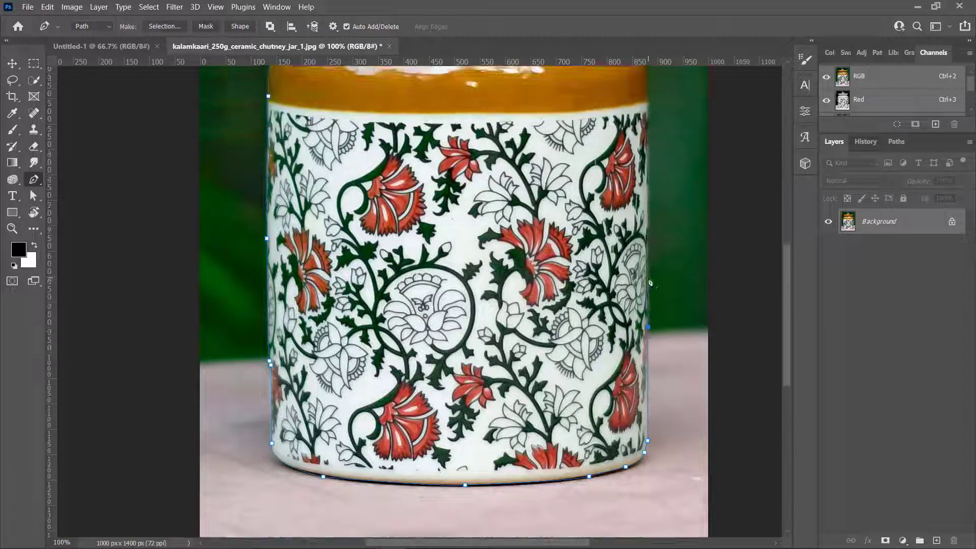
left_click(648, 212)
scroll(635, 203, "up", 1)
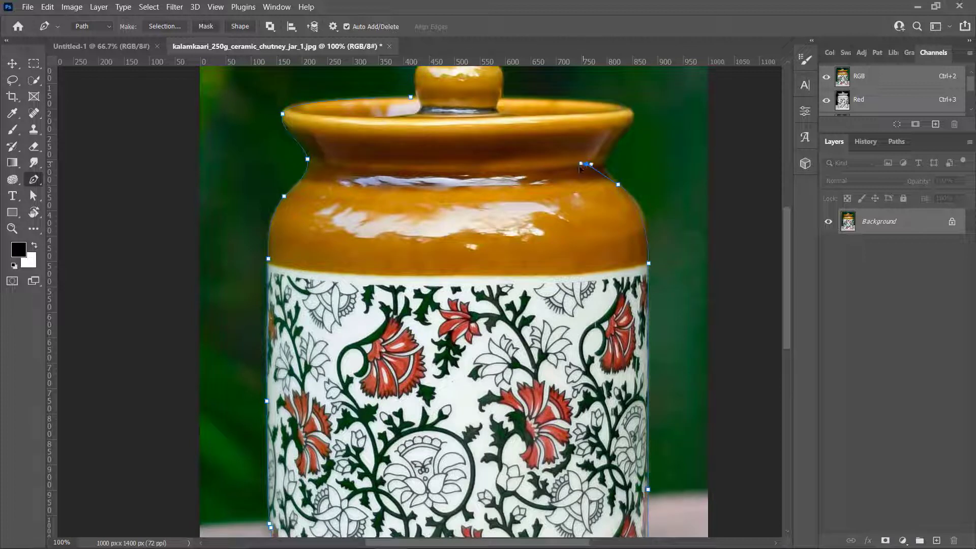
Step: Trace the right shoulder and neck up to the rim's right end, undoing and redrawing the misplaced neck curve
left_click(645, 215)
left_click(611, 175)
left_click_drag(602, 172, 617, 142)
key("ctrl+z")
left_click(610, 180)
left_click(632, 118)
Step: Trace the rim's back edge and the lid knob, and close the path at its starting anchor
scroll(606, 151, "up", 1)
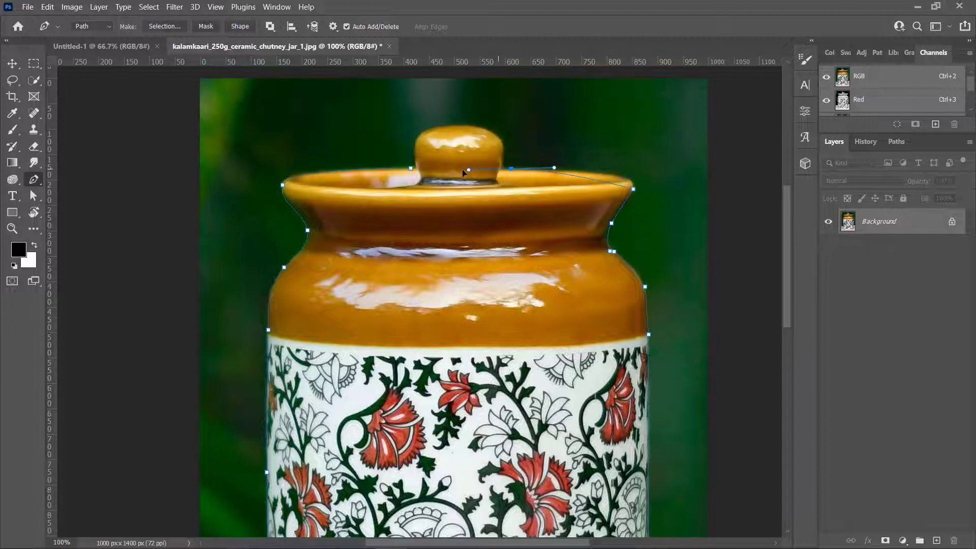
left_click_drag(559, 171, 479, 176)
left_click(500, 169)
left_click_drag(474, 127, 416, 163)
left_click(417, 168)
left_click(411, 168)
scroll(415, 169, "down", 1)
scroll(415, 170, "up", 1)
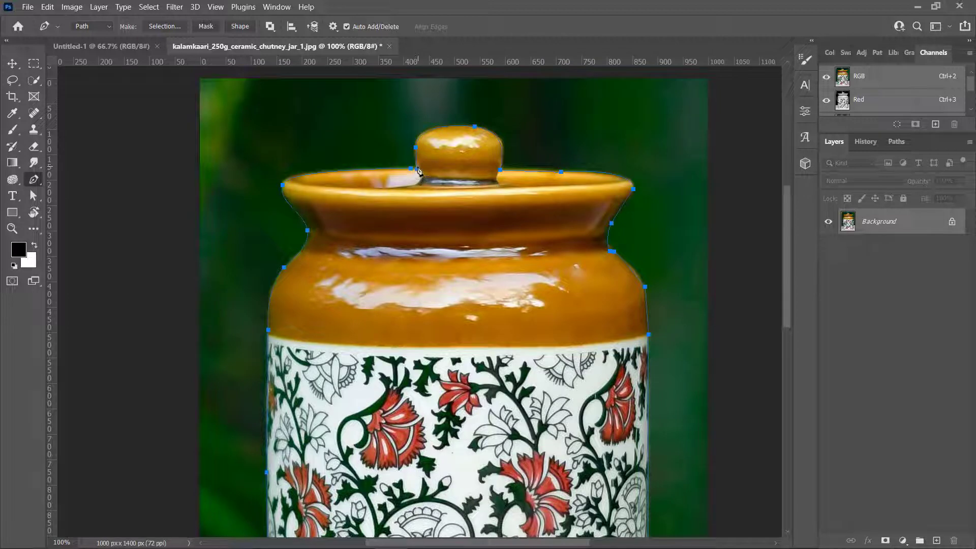
scroll(479, 232, "down", 1)
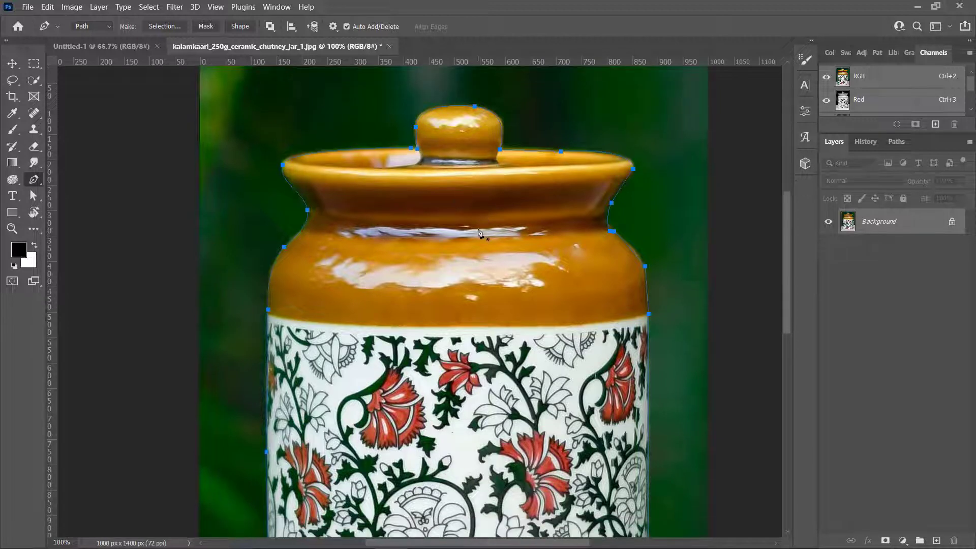
key("ctrl+minus")
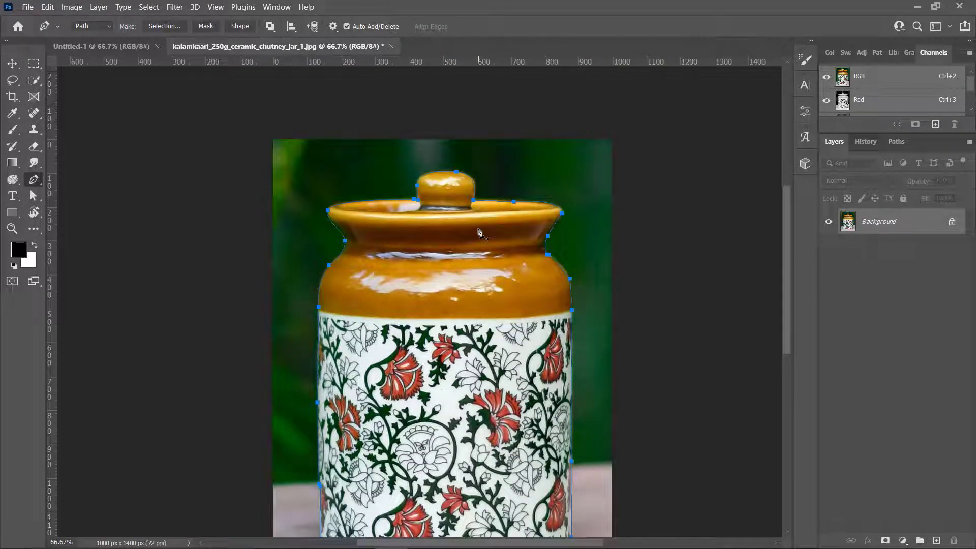
scroll(479, 232, "down", 2)
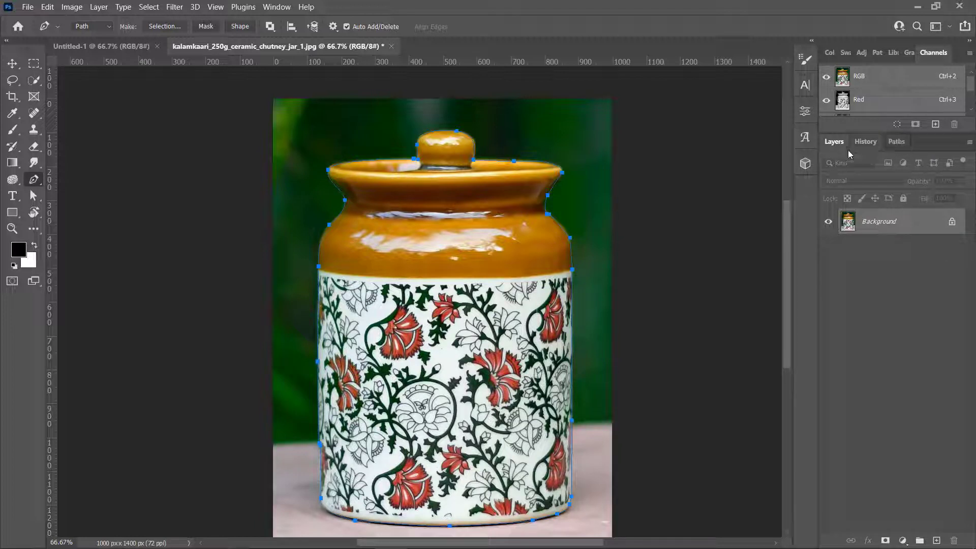
Step: Save the jar's work path as Path 1
left_click(897, 142)
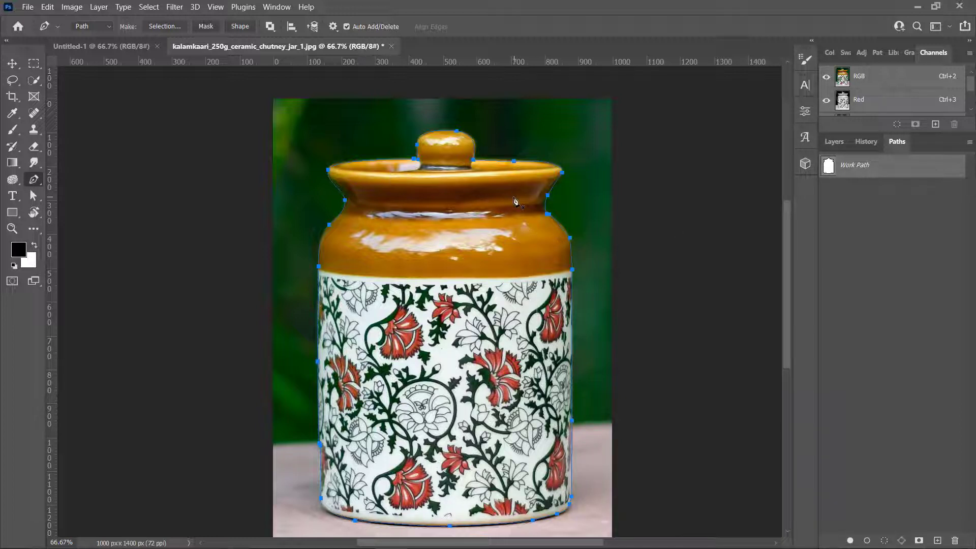
left_click(969, 143)
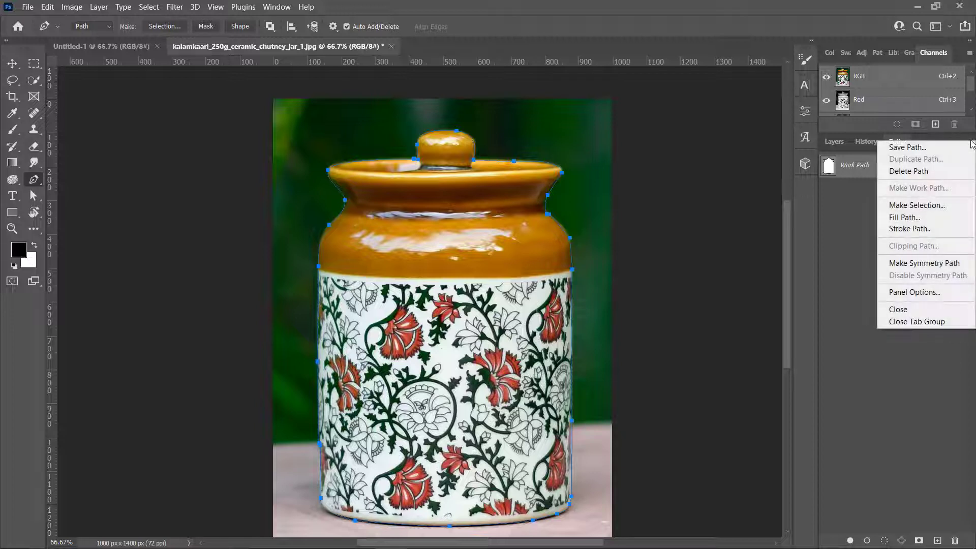
left_click(934, 149)
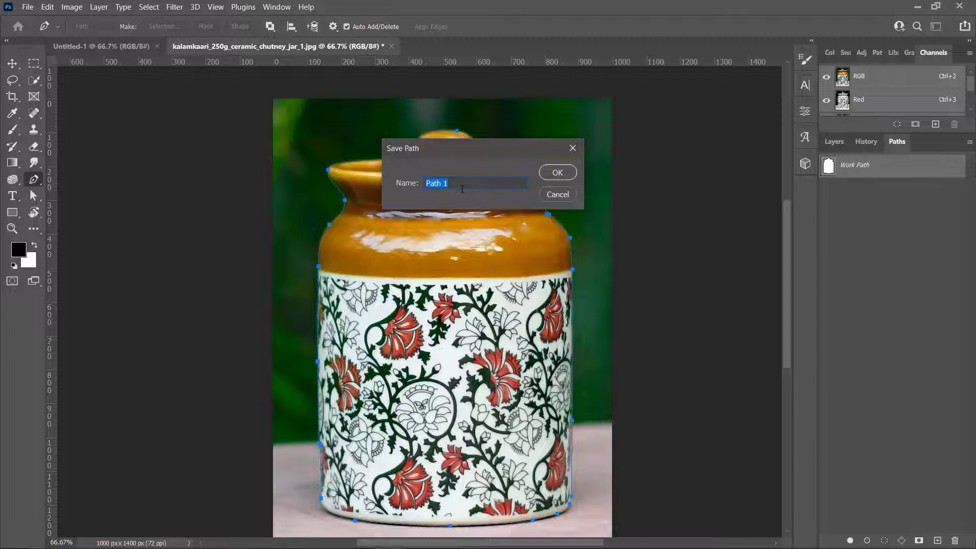
left_click(556, 172)
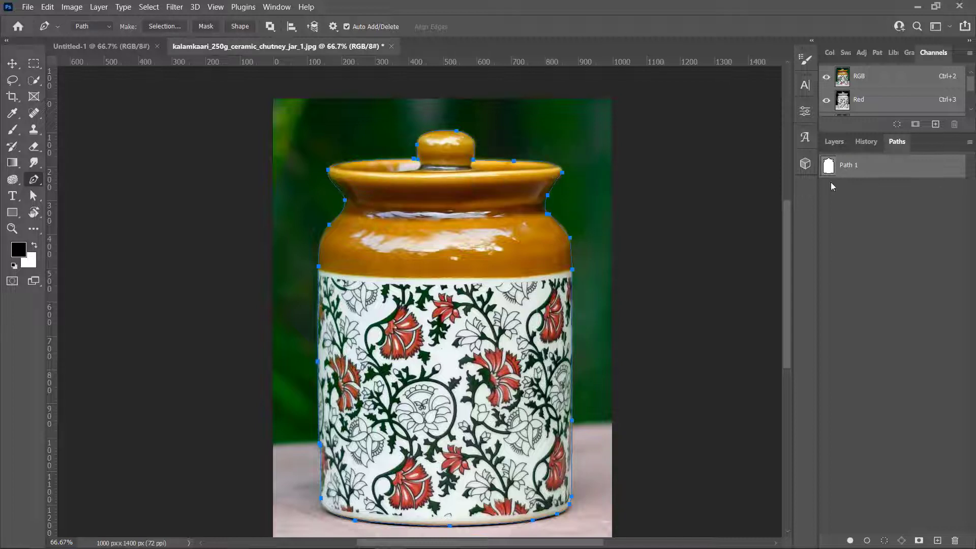
Step: Save a copy of the image in Downloads as a JPEG named misun with quality 12
left_click(31, 6)
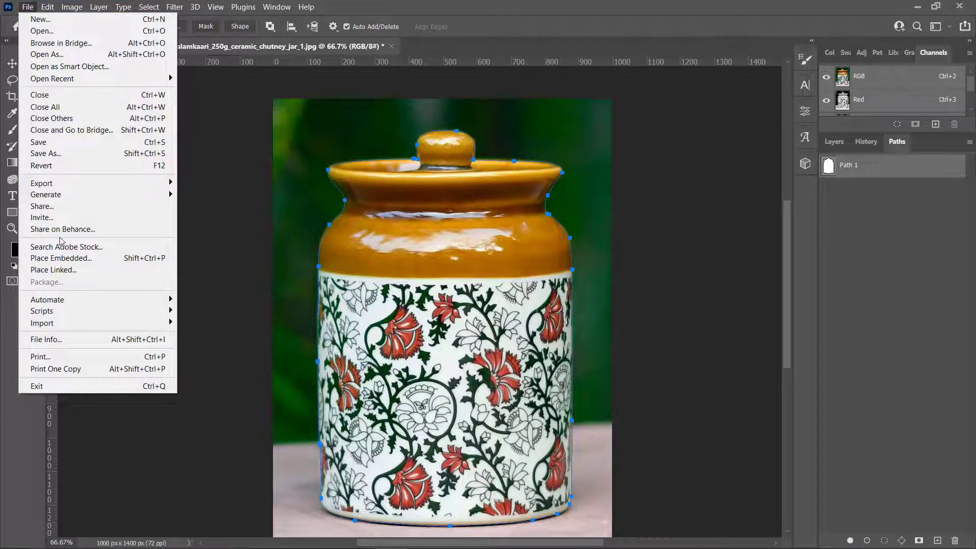
left_click(52, 154)
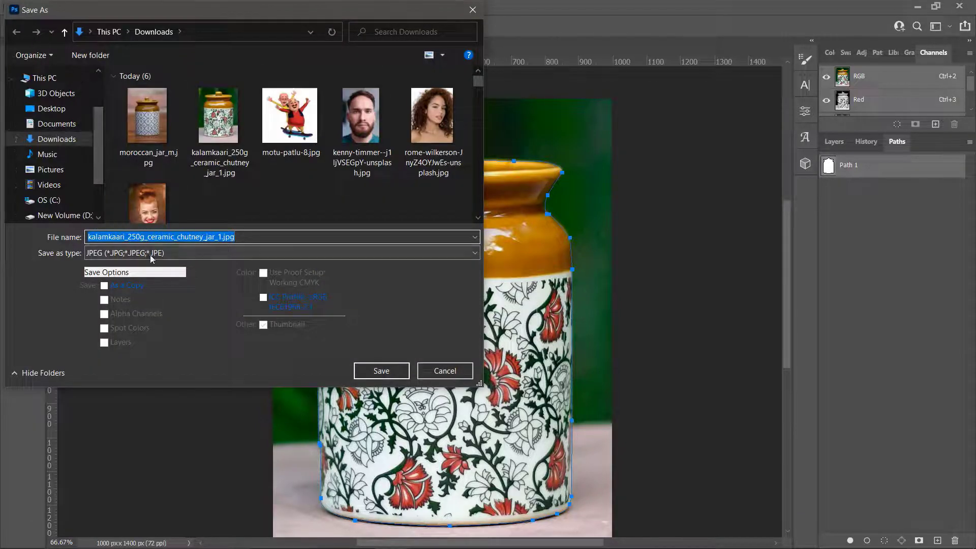
left_click(156, 257)
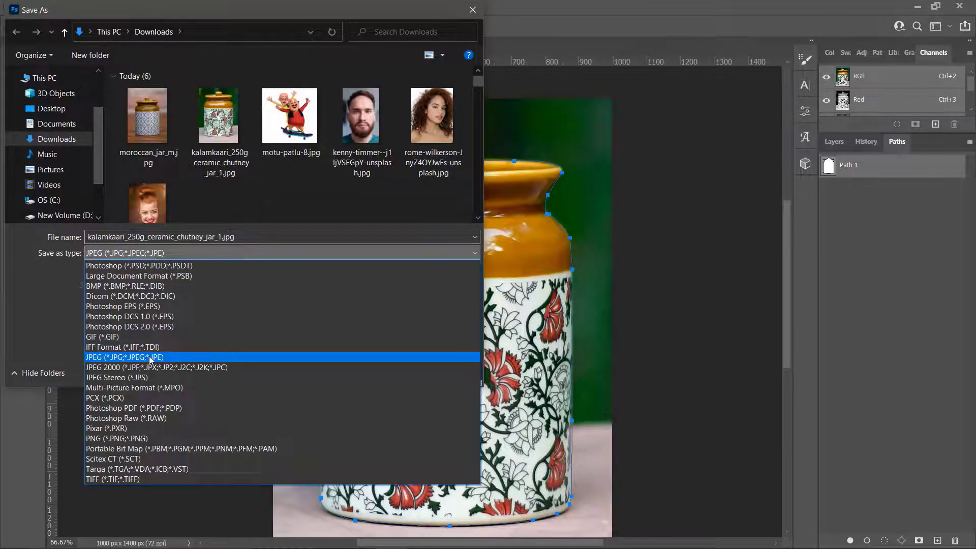
left_click(151, 360)
double_click(192, 237)
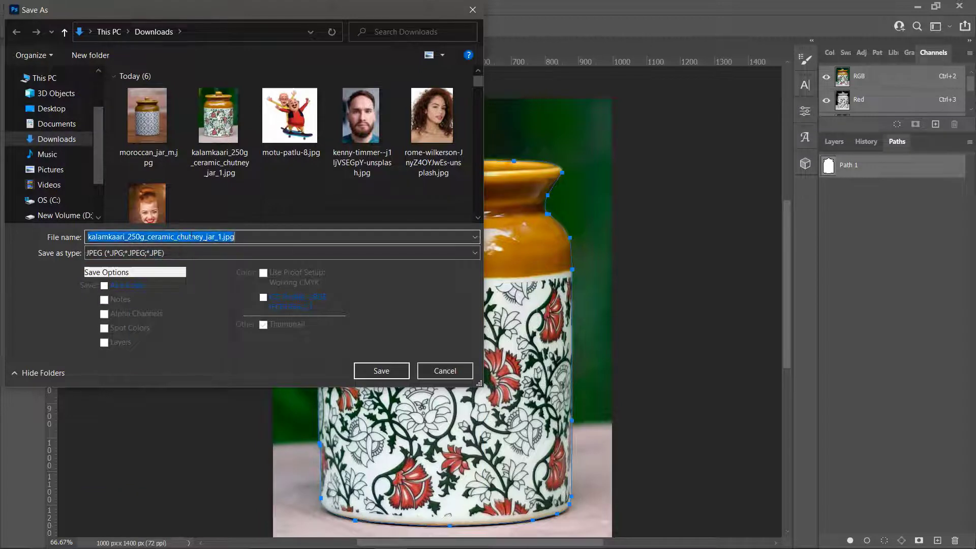
type("misun")
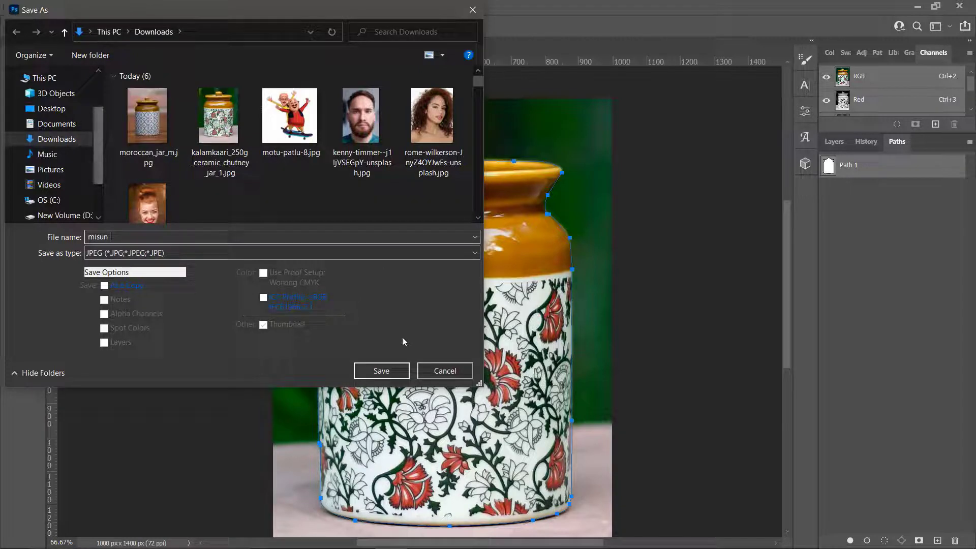
left_click(394, 368)
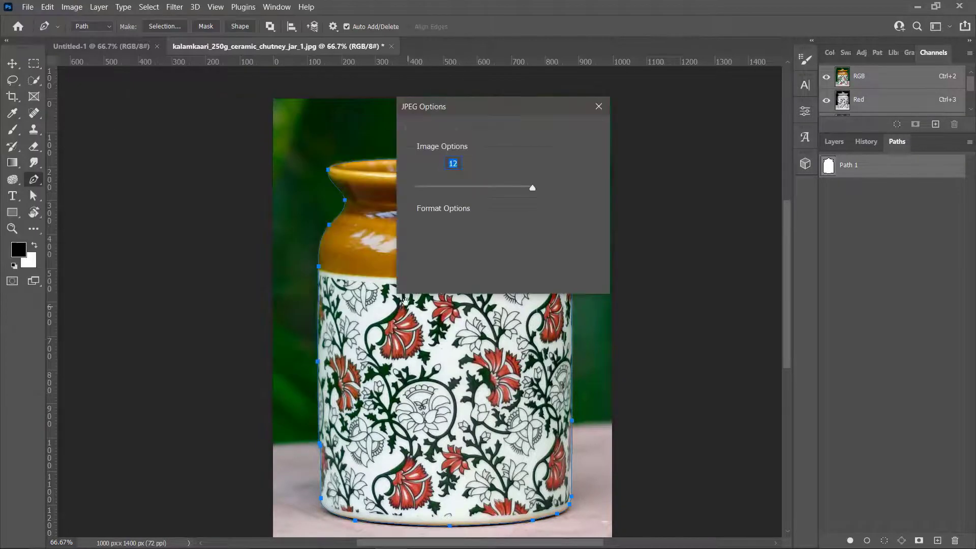
left_click(581, 135)
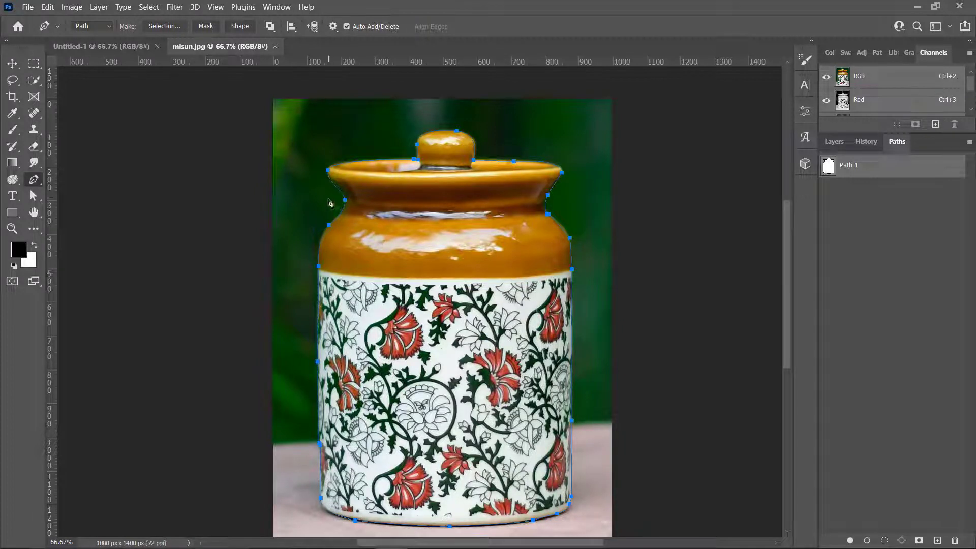
Step: Convert the jar path into a selection and hide the background with a layer mask
left_click(832, 141)
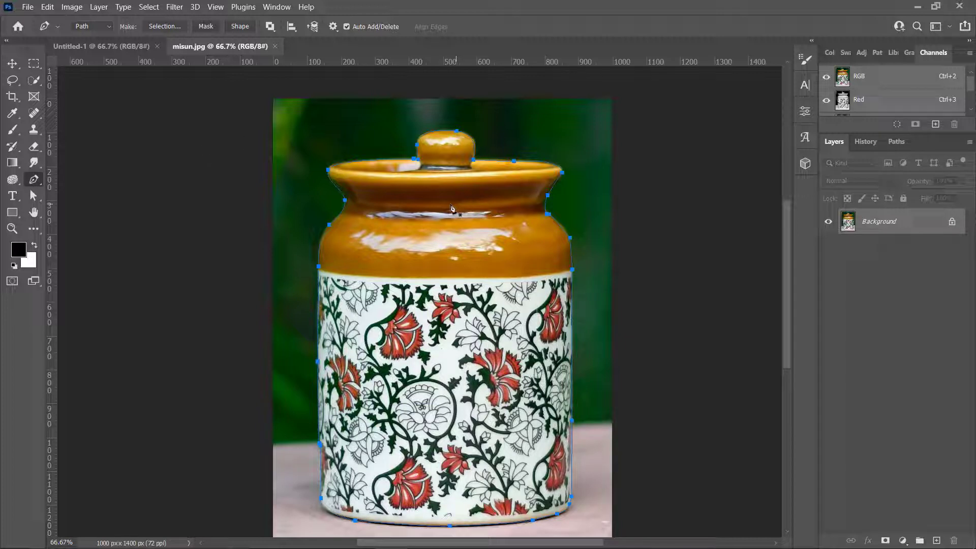
right_click(395, 194)
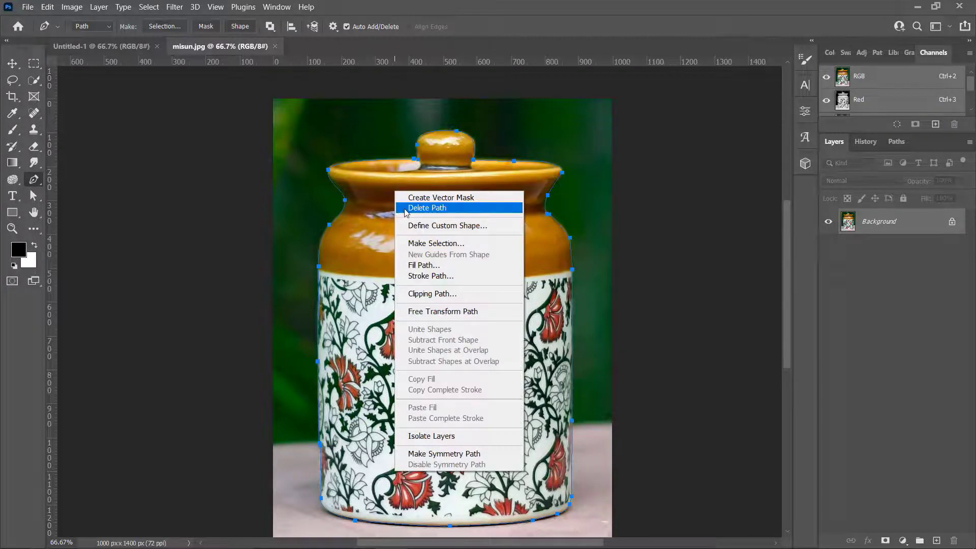
left_click(419, 243)
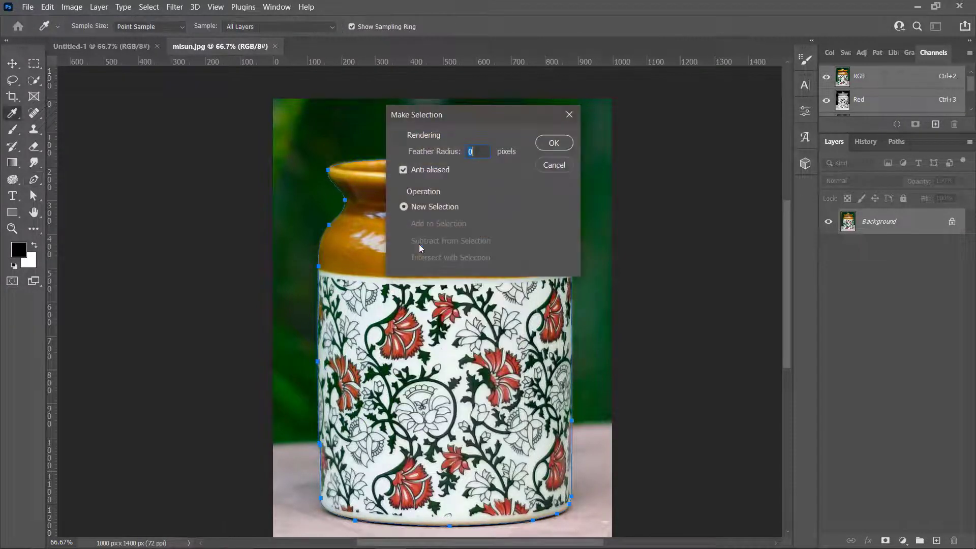
left_click(553, 143)
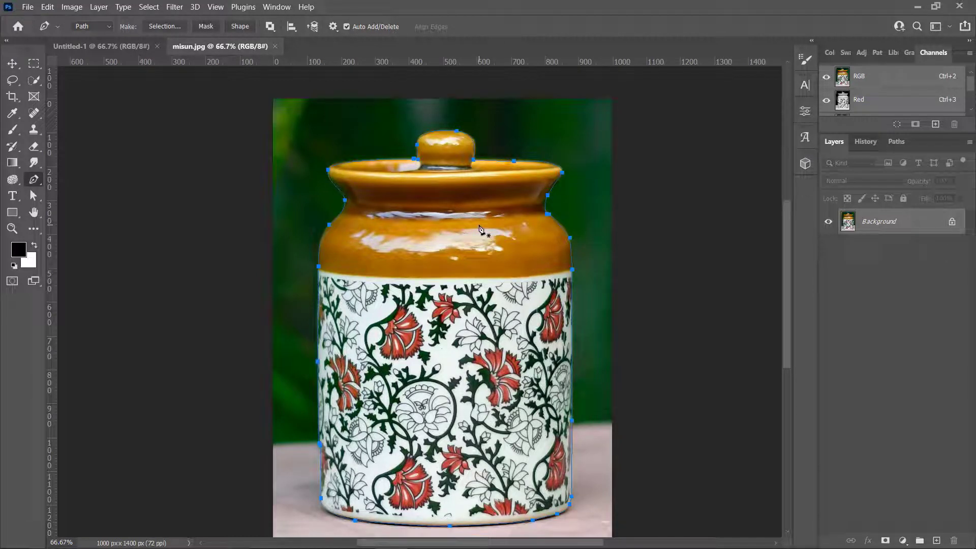
key("ctrl+Return")
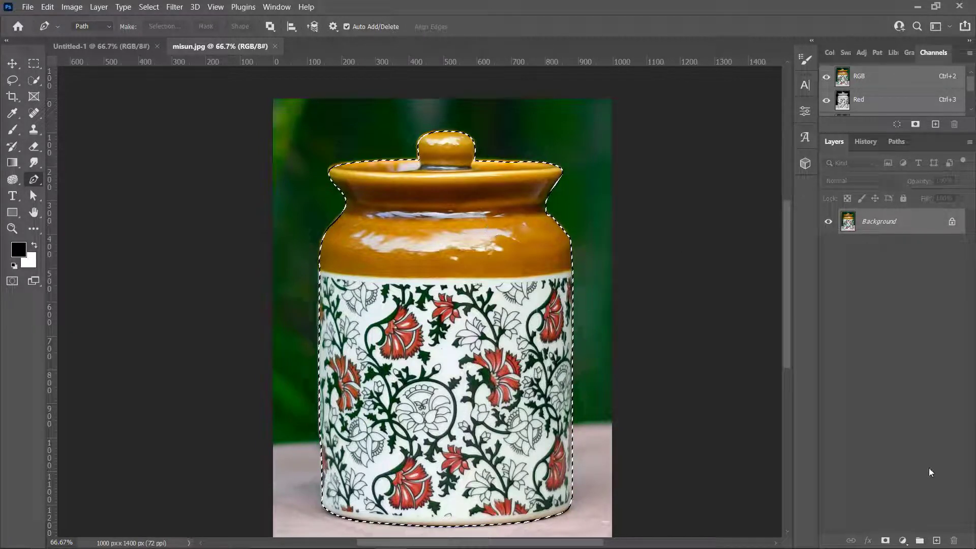
left_click(885, 539)
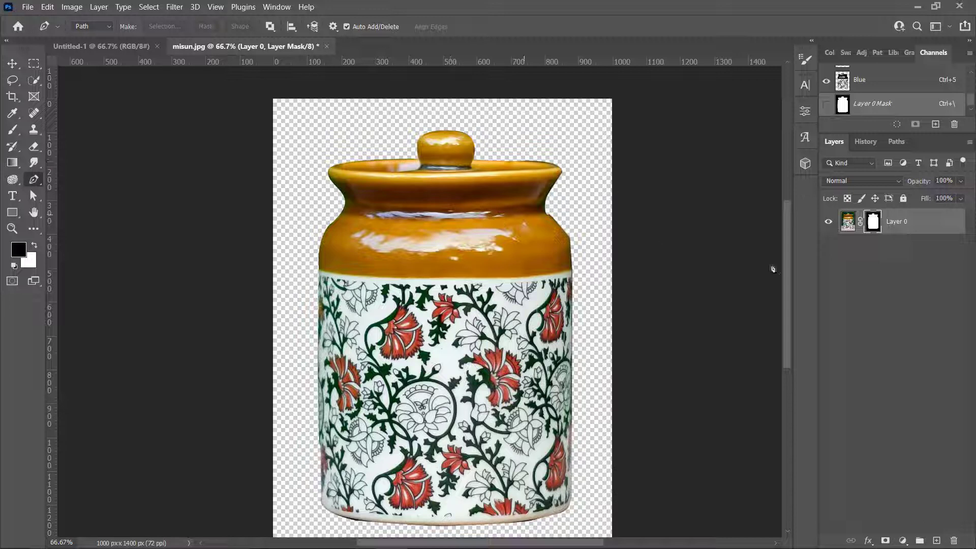
Step: Add a new layer beneath the masked jar and fill it with white
left_click(935, 541)
left_click_drag(897, 222, 896, 274)
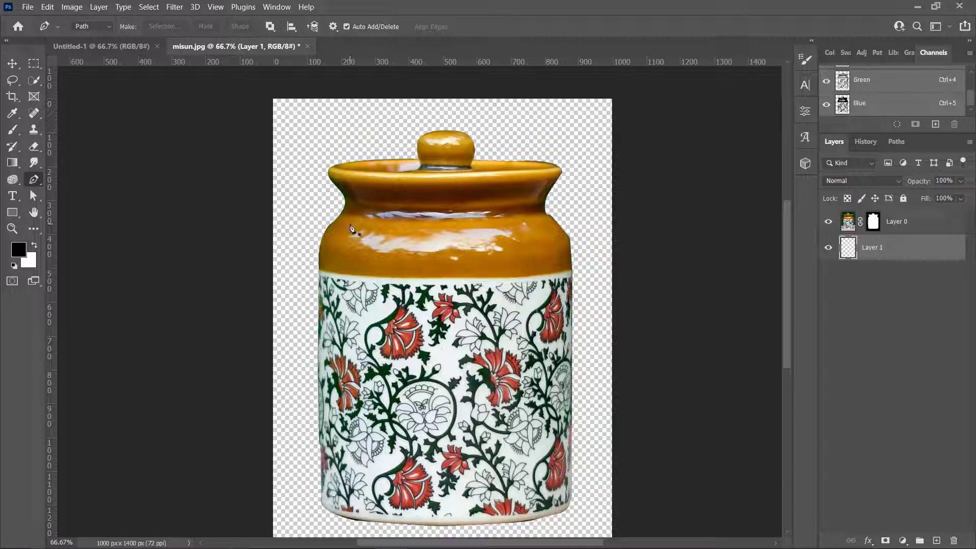
key("ctrl+BackSpace")
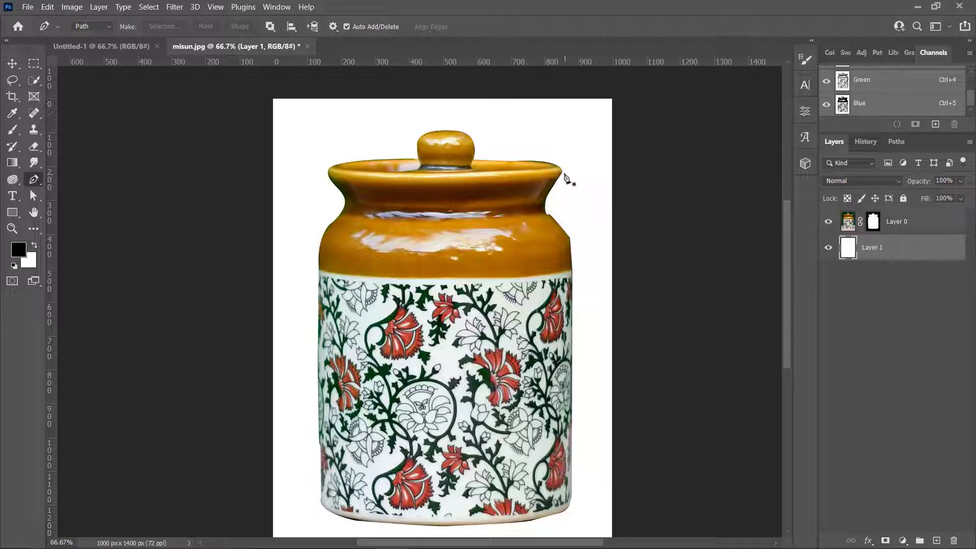
Step: Examine the cut-out's edges against the white background around the lid, rim, neck, sides and base
key("ctrl+plus")
key("ctrl+plus")
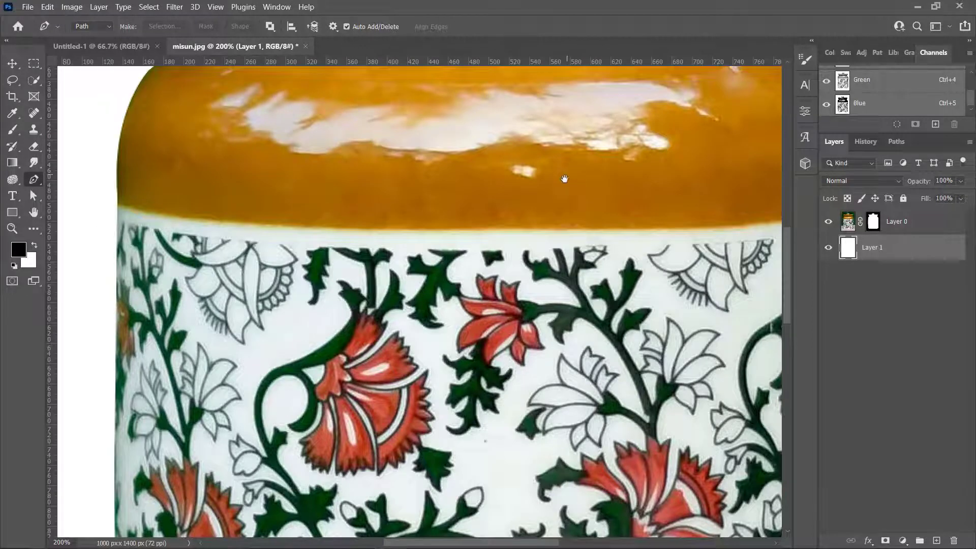
left_click_drag(566, 170, 392, 360)
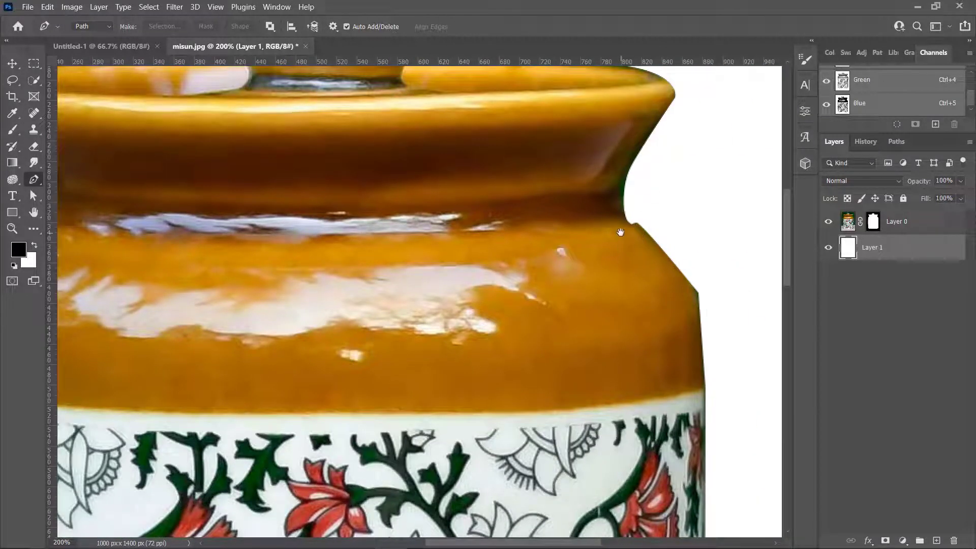
left_click_drag(580, 236, 617, 340)
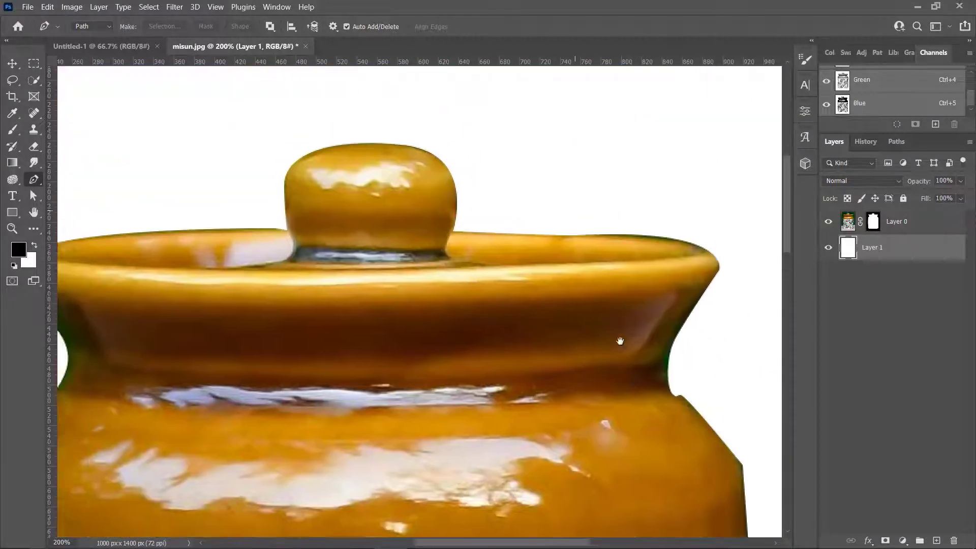
left_click_drag(421, 339, 479, 211)
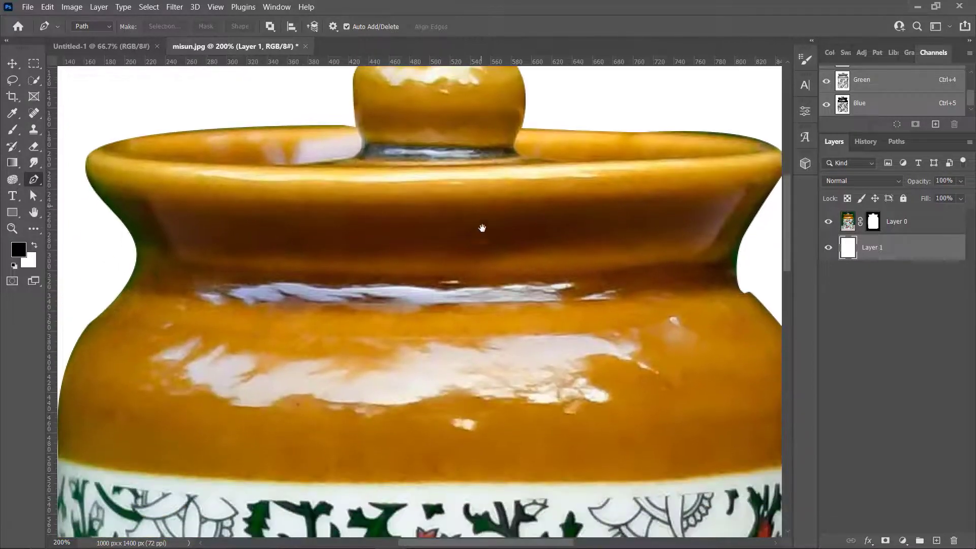
key("ctrl+minus")
scroll(486, 238, "down", 5)
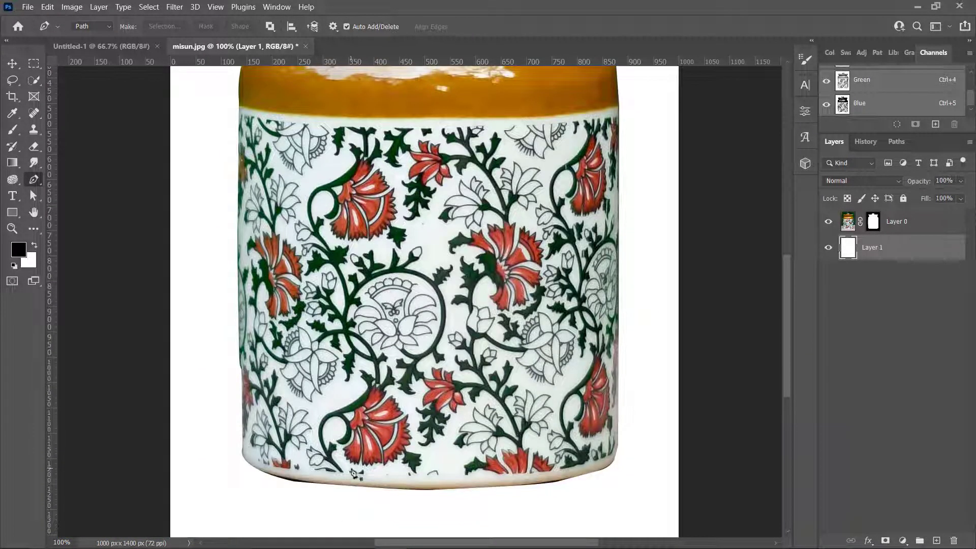
scroll(563, 488, "up", 1)
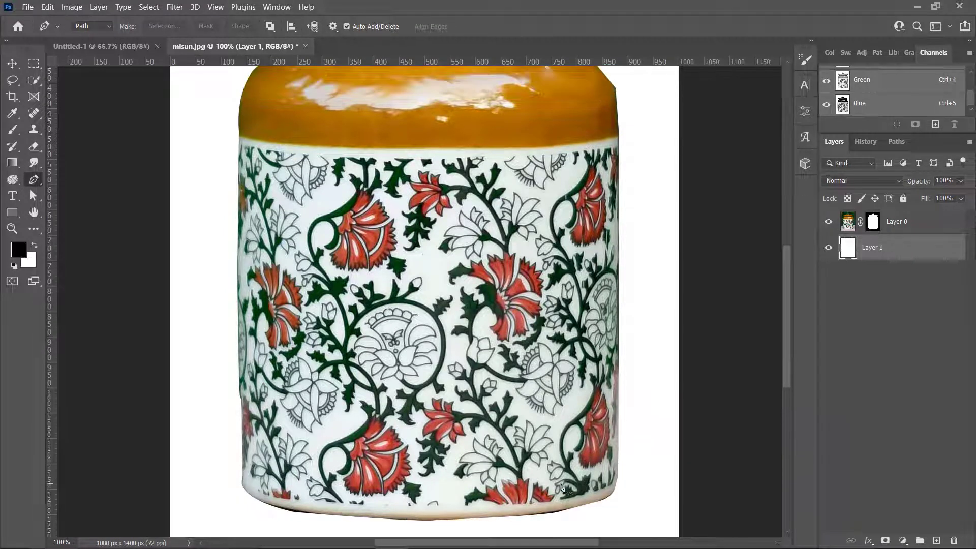
scroll(561, 488, "down", 2)
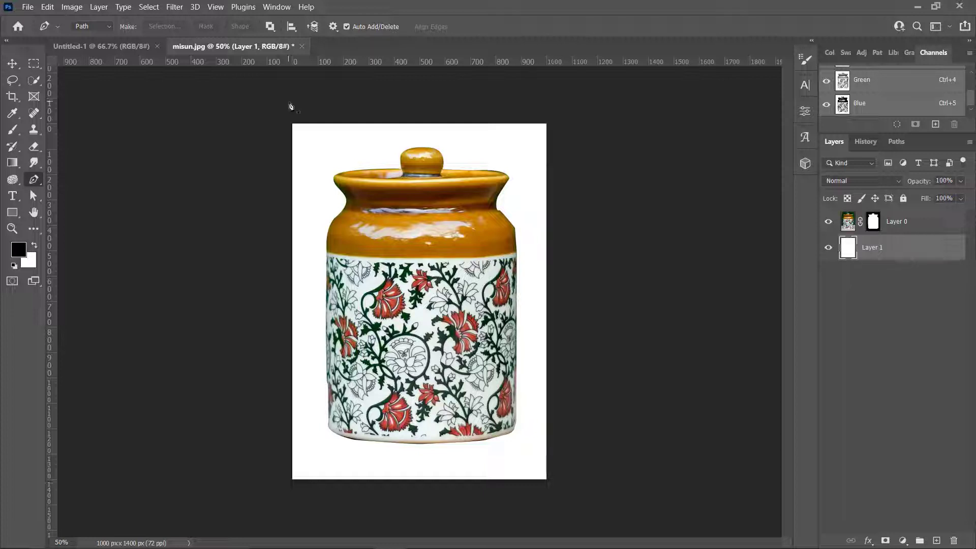
Step: Close misun.jpg without saving the cut-out changes and show the blank document's path list
left_click(302, 48)
left_click(502, 223)
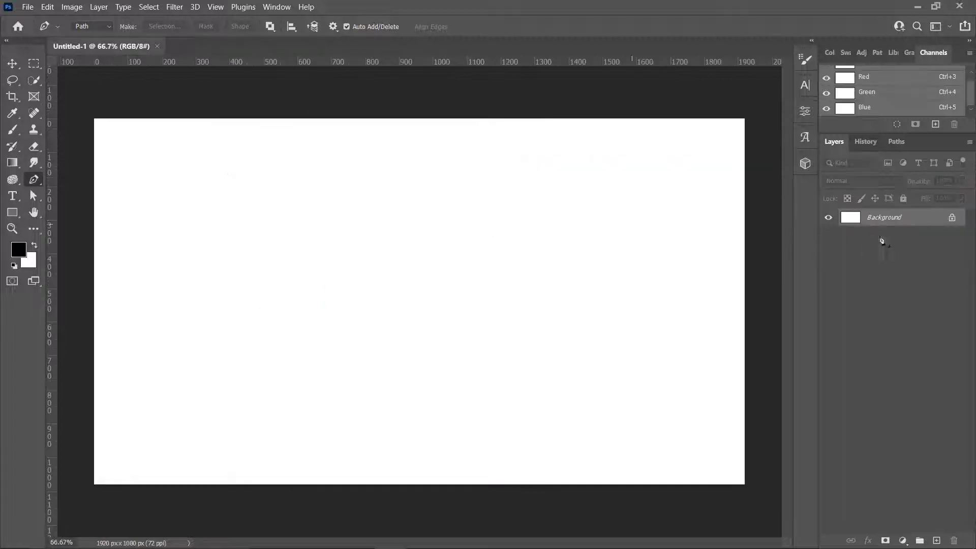
left_click(894, 144)
left_click(864, 144)
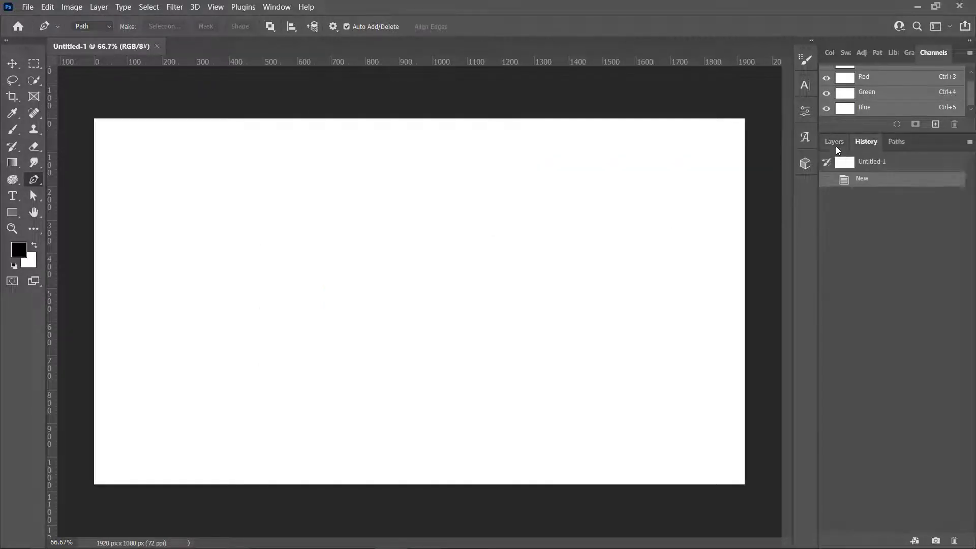
left_click(834, 142)
left_click(898, 148)
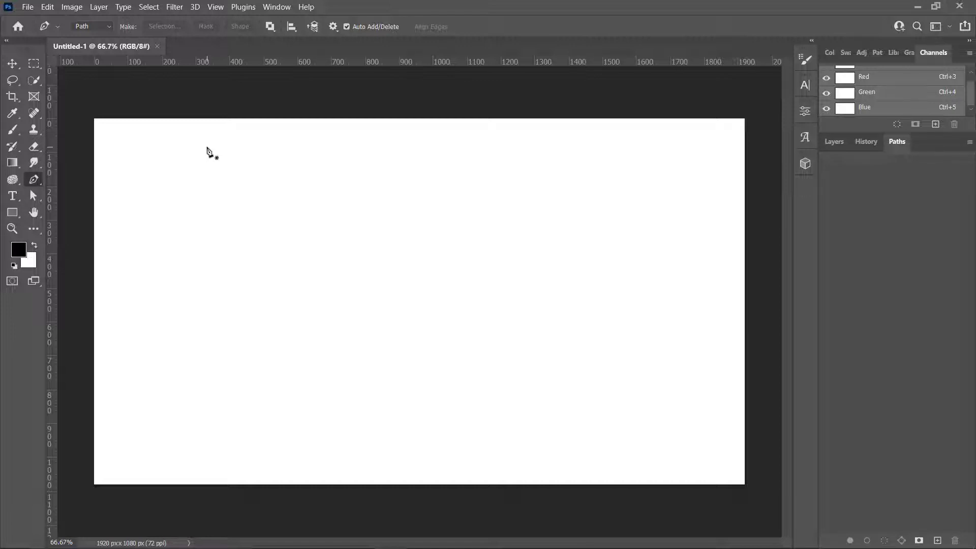
Step: Reopen misun.jpg from the Downloads folder and check its layers and saved paths
left_click(27, 7)
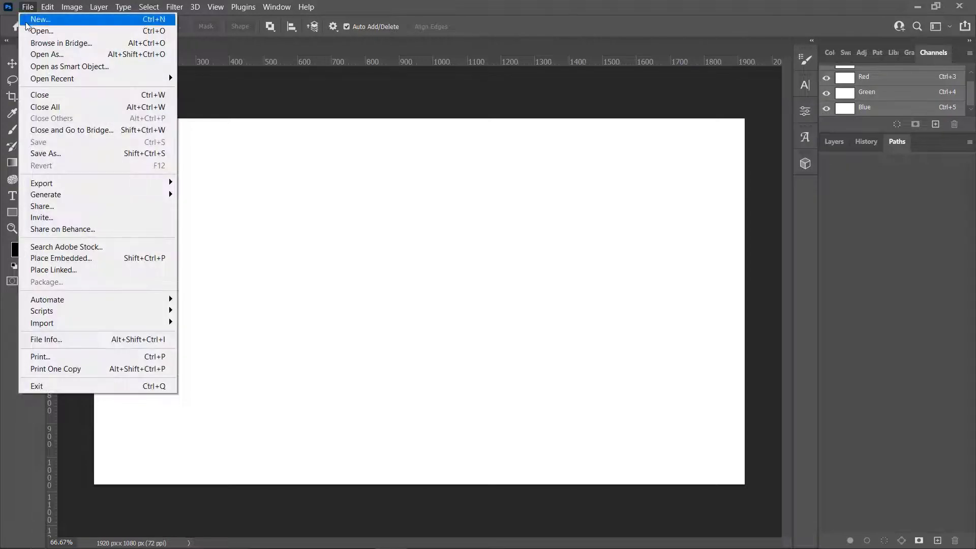
left_click(29, 34)
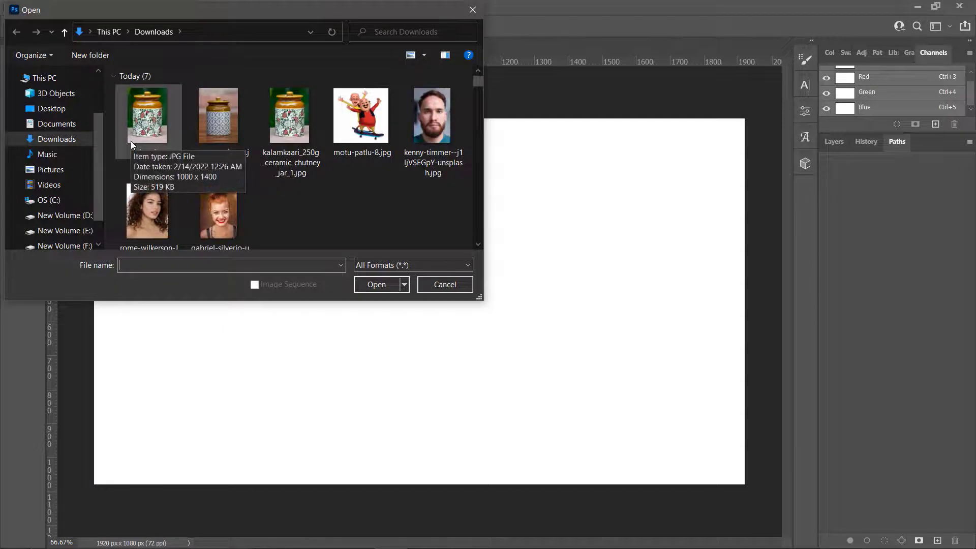
left_click(139, 122)
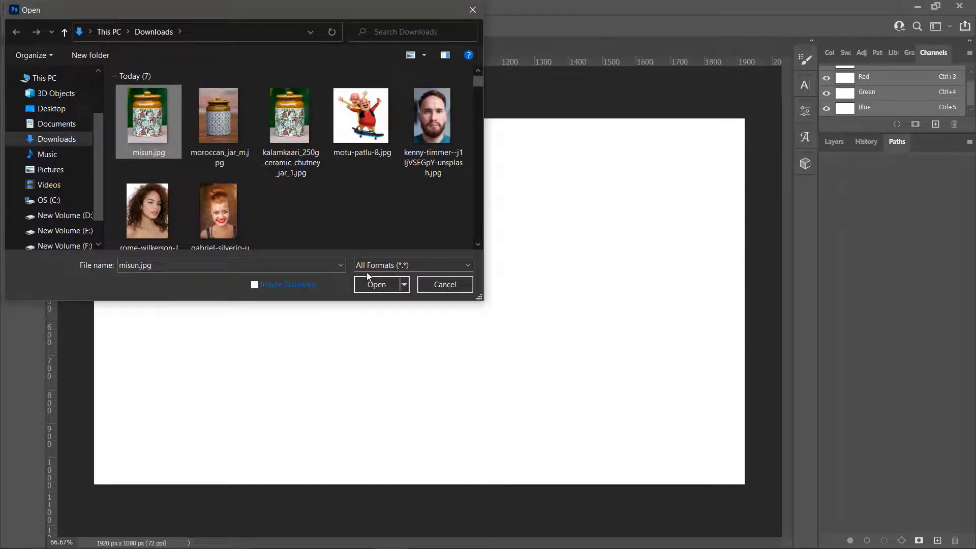
left_click(375, 285)
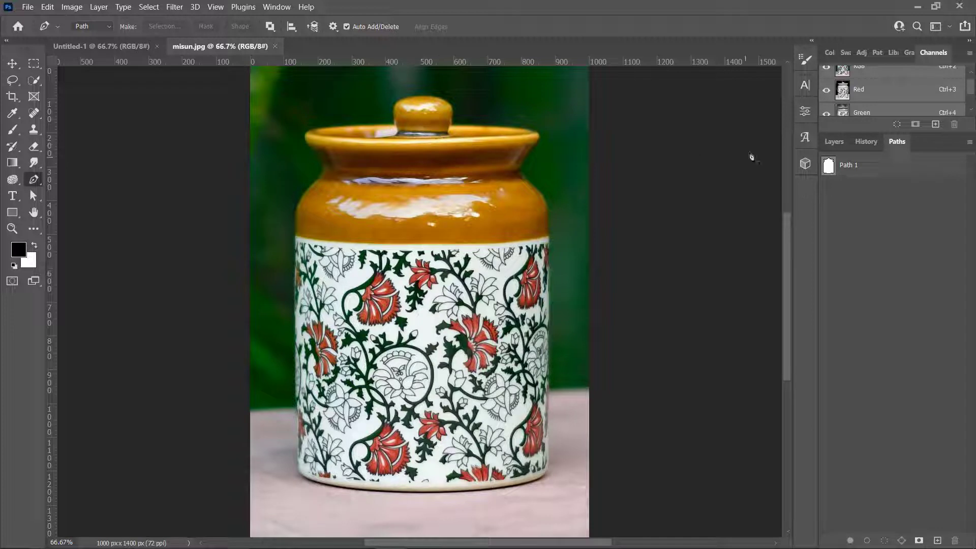
left_click(836, 142)
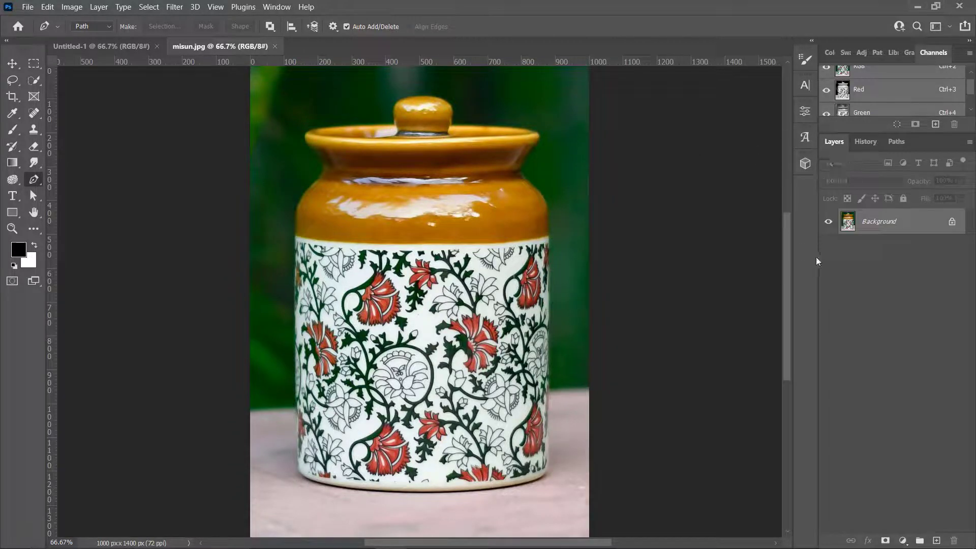
left_click(900, 143)
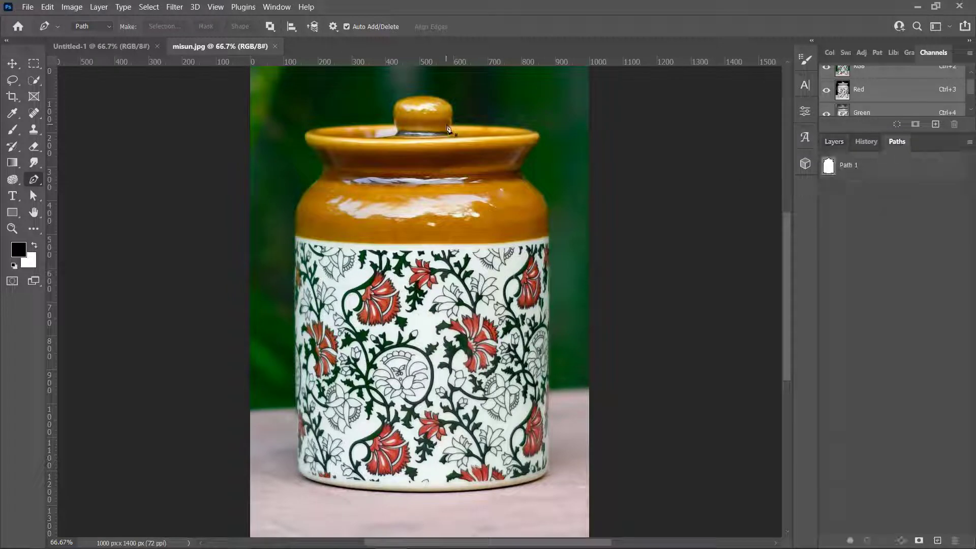
Step: Display Path 1 on the image and examine its outline around the jar's rim, neck and shoulder
key("ctrl+plus")
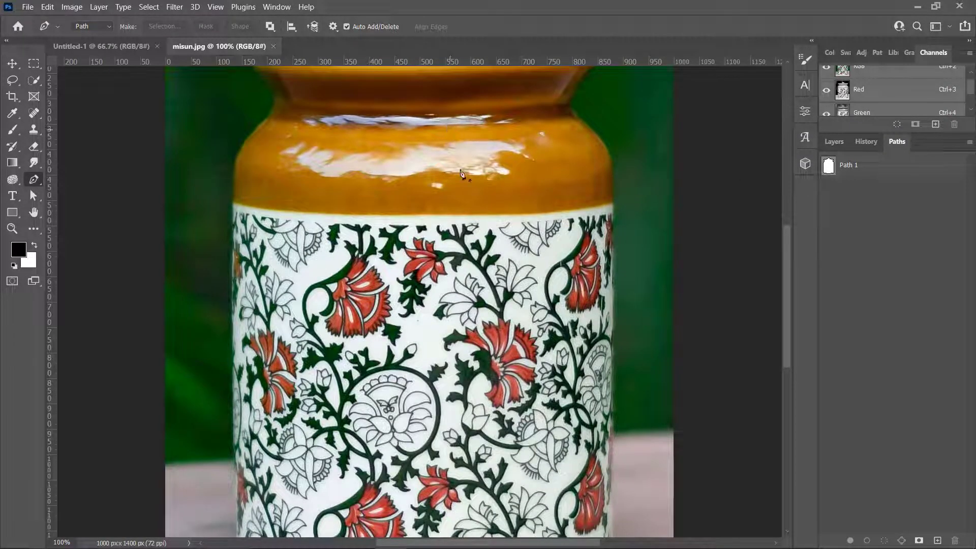
scroll(462, 241, "up", 2)
scroll(355, 305, "up", 1)
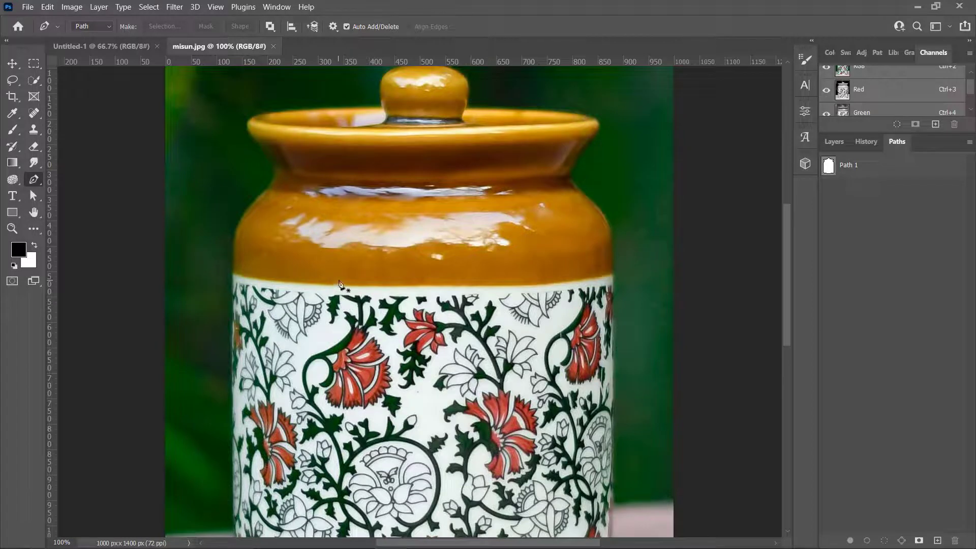
left_click(828, 170)
scroll(475, 206, "up", 1)
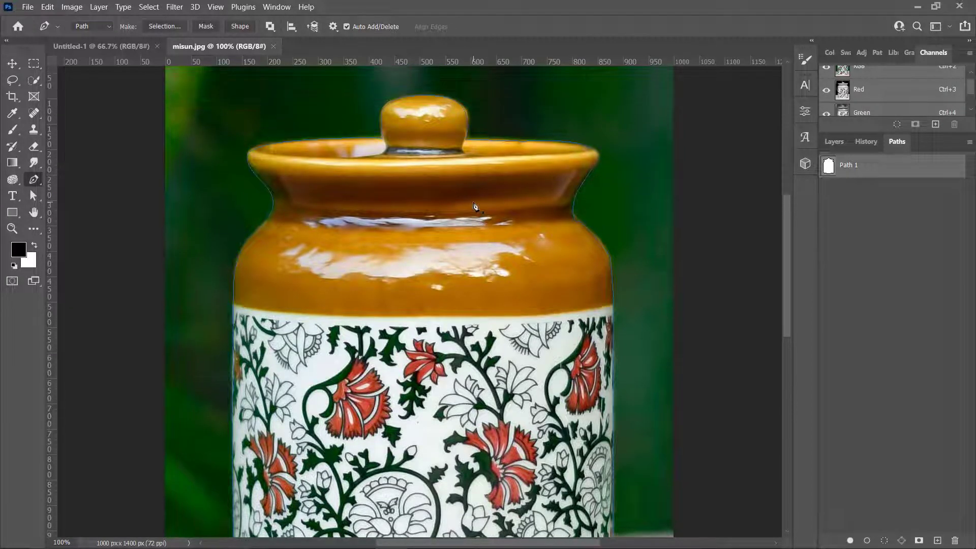
scroll(475, 206, "up", 1)
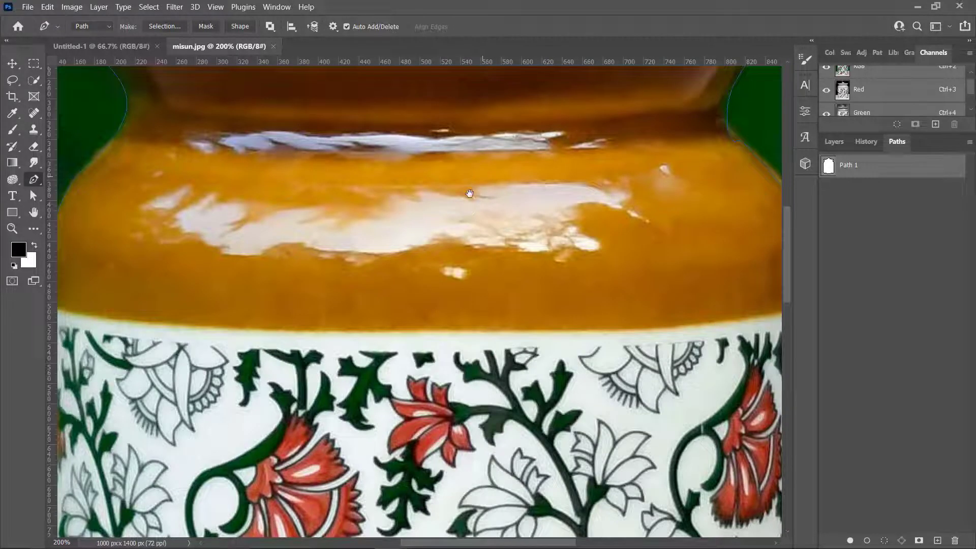
left_click_drag(475, 190, 266, 306)
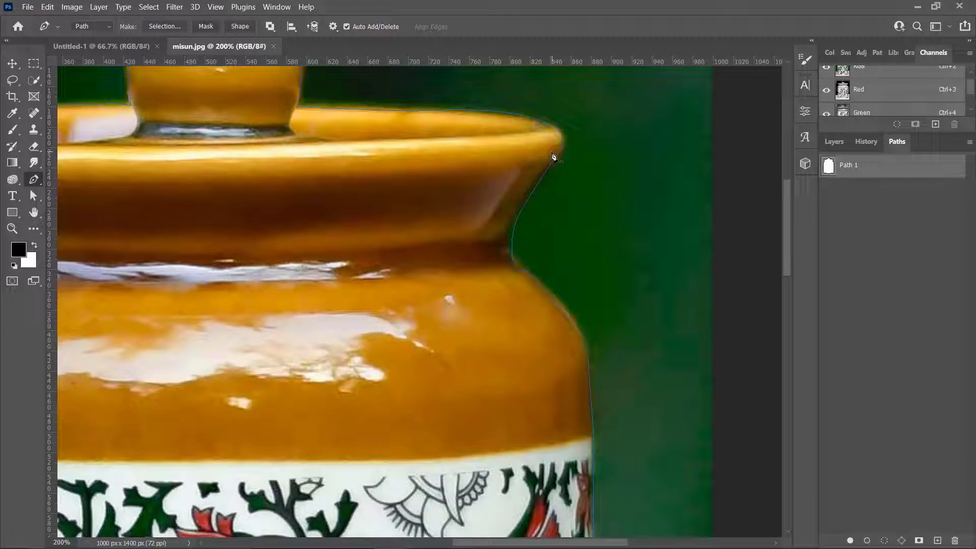
Step: Add an anchor point to Path 1 where the jar's right neck meets the shoulder, and select it with the Direct Selection tool
left_click(514, 268)
left_click(34, 196)
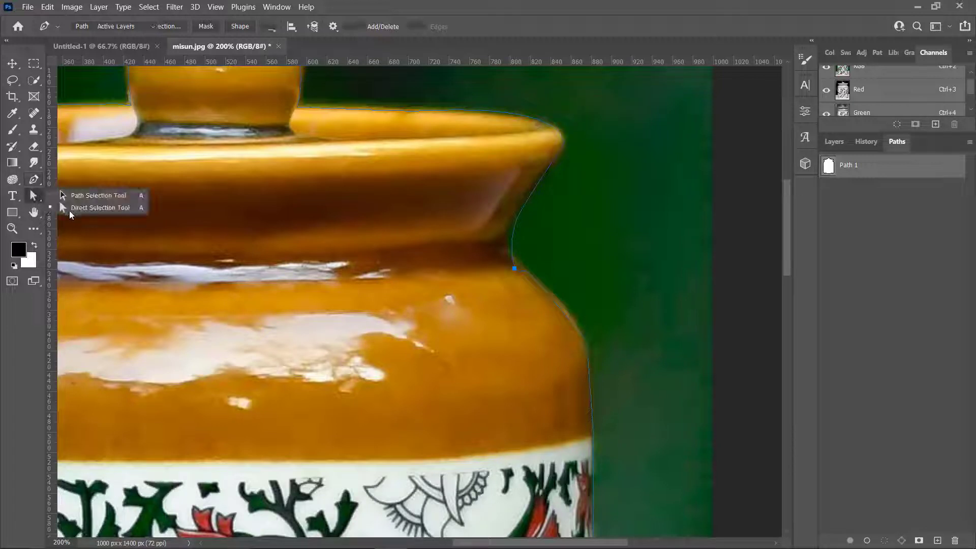
left_click(97, 195)
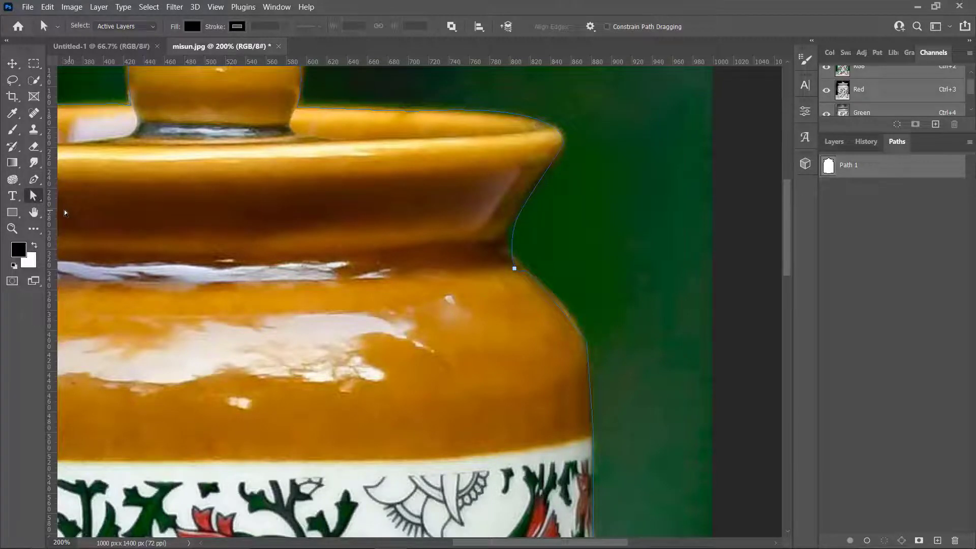
left_click(515, 269)
left_click(517, 270)
left_click(520, 271)
key("ctrl+minus")
key("ctrl+minus")
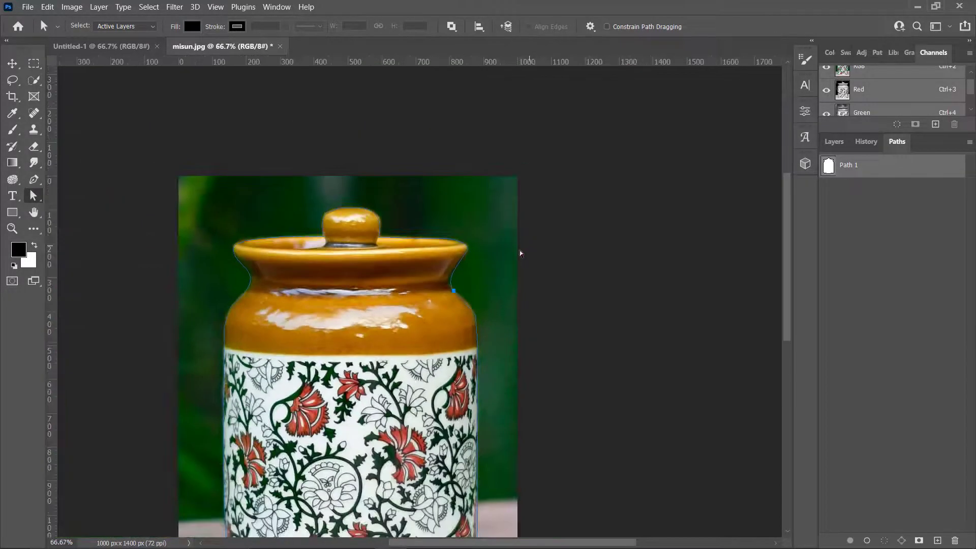
scroll(538, 301, "down", 5)
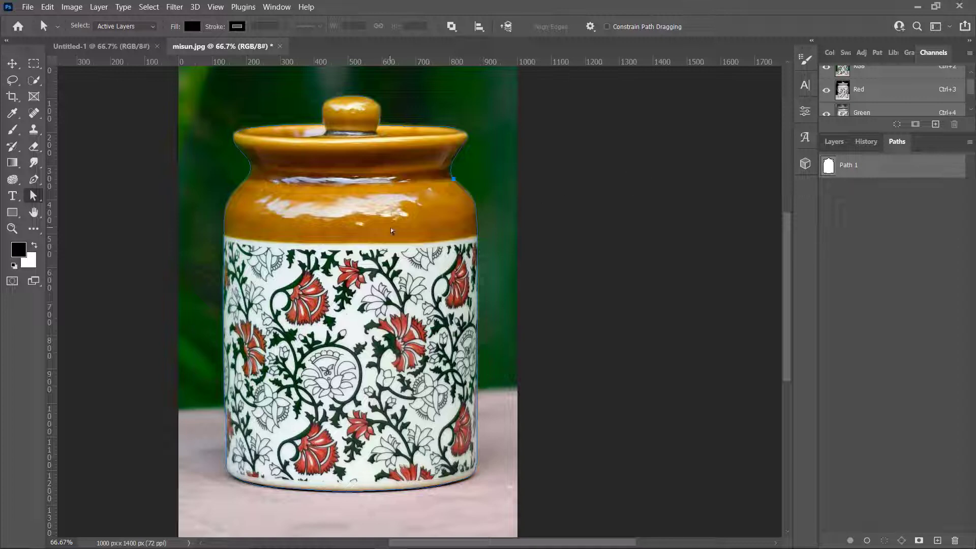
key("ctrl+minus")
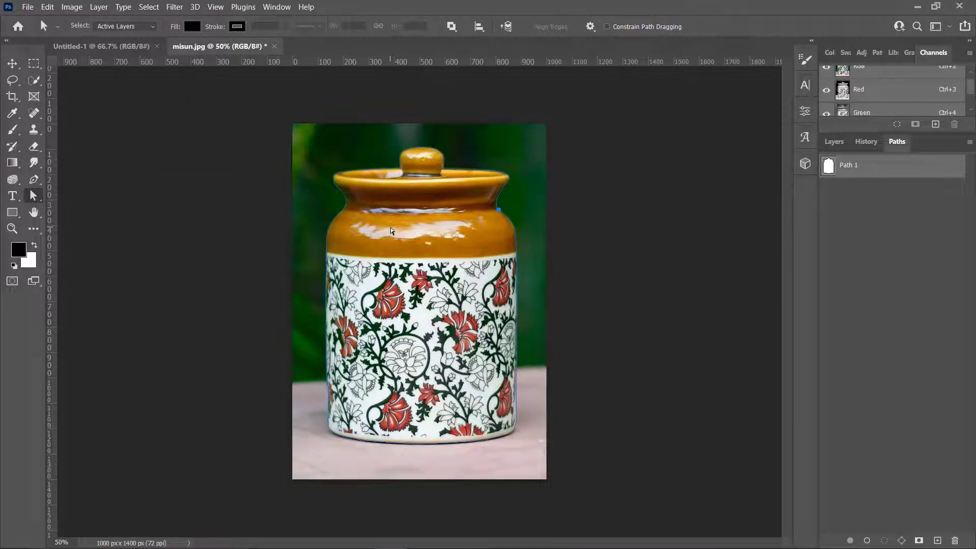